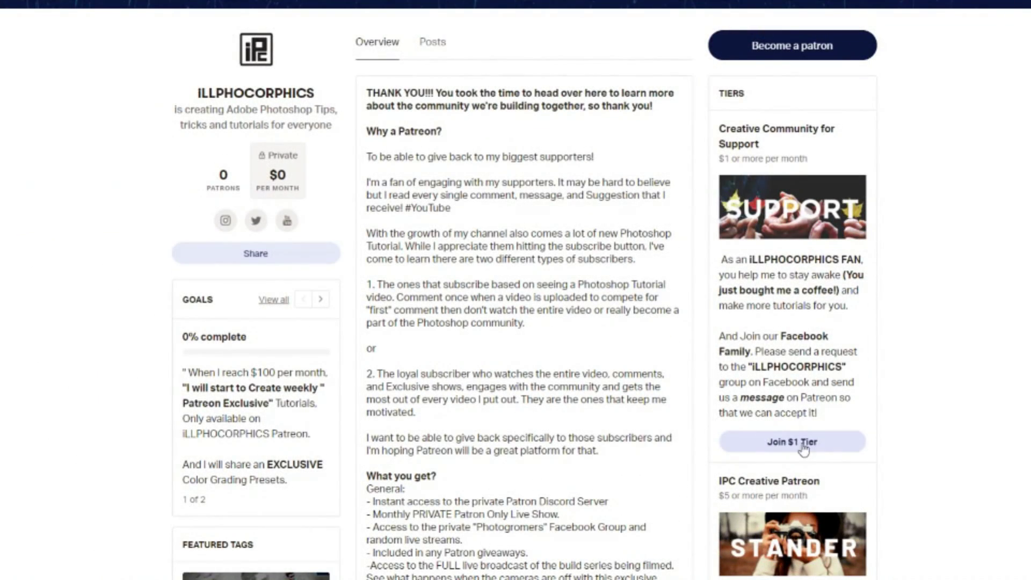
# Select the Clone Stamp tool from the stamp tool group.
pyautogui.scroll(-5, 860, 460)
pyautogui.scroll(-1, 863, 464)
pyautogui.scroll(-3, 820, 463)
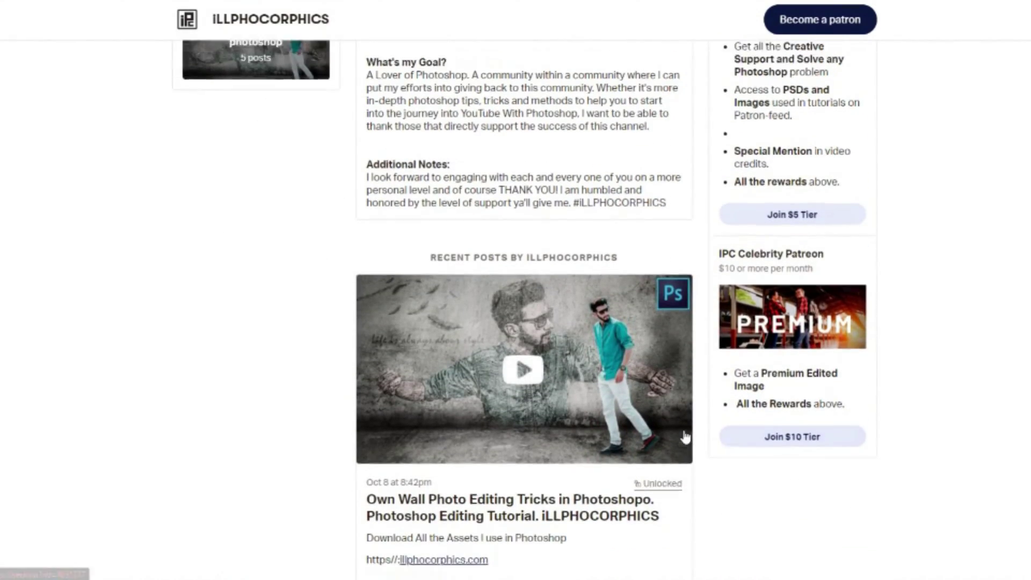
pyautogui.scroll(8, 685, 438)
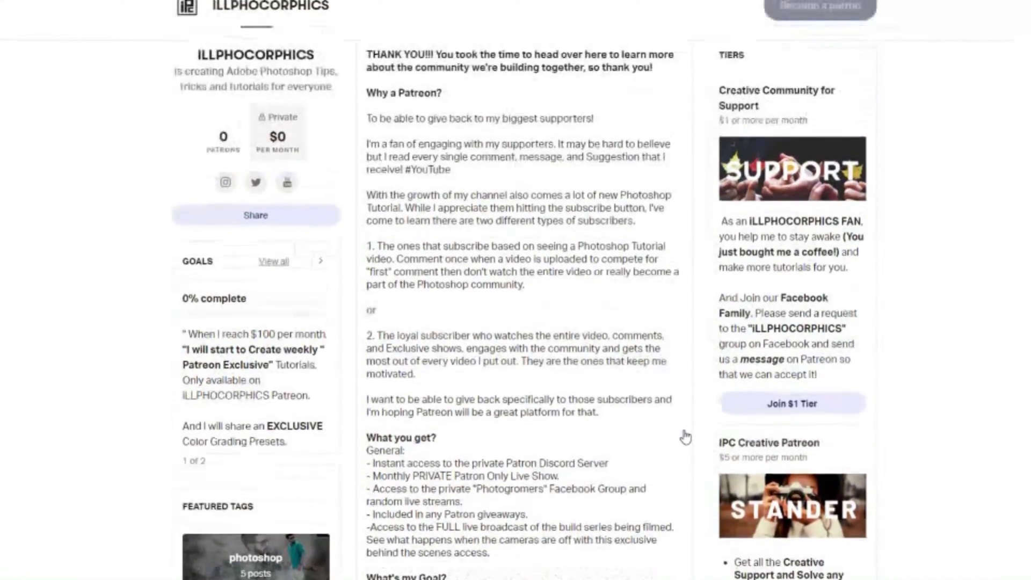
pyautogui.scroll(1, 685, 437)
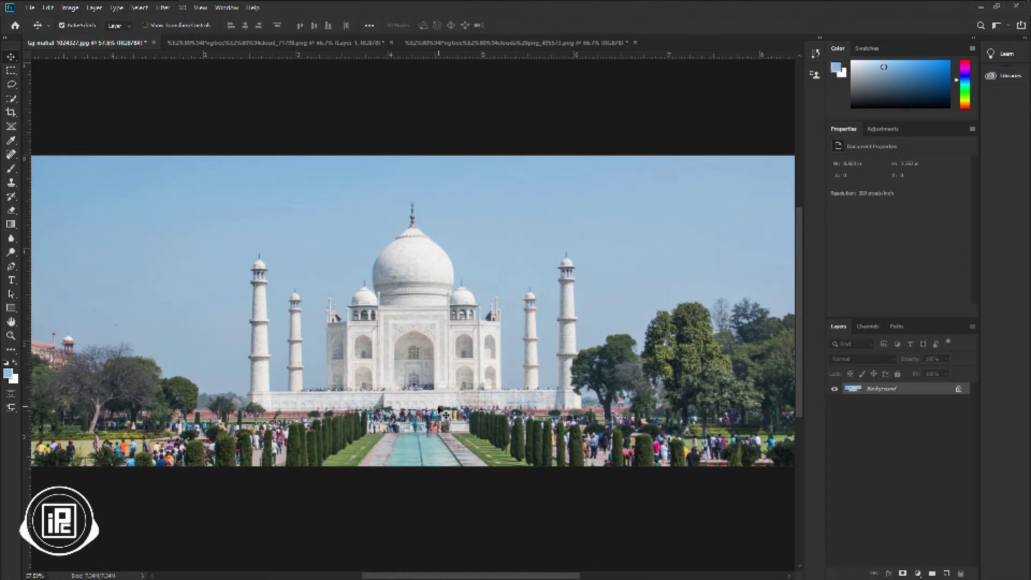
pyautogui.scroll(-1, 439, 410)
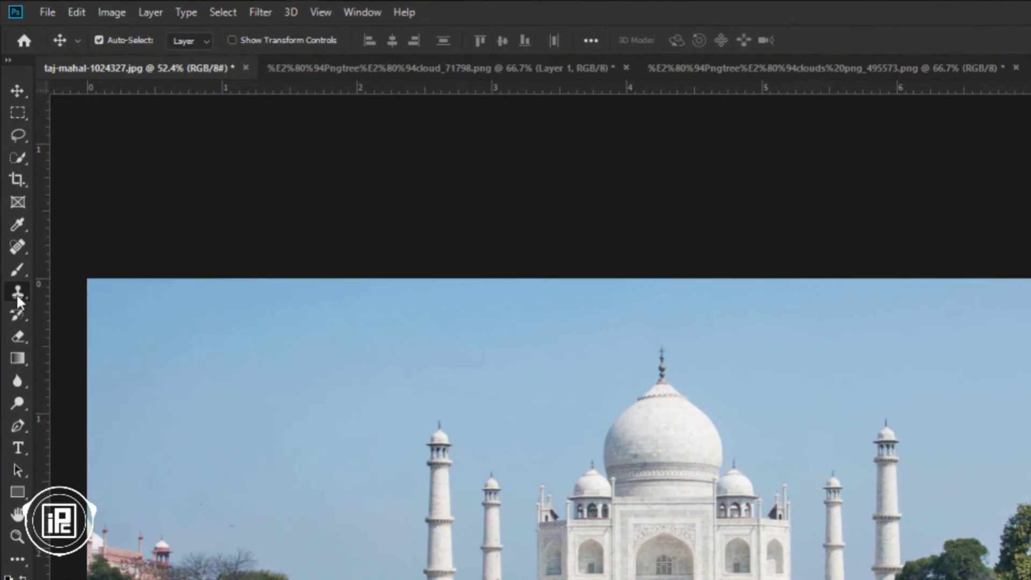
pyautogui.click(10, 183)
pyautogui.rightClick(16, 292)
pyautogui.click(102, 291)
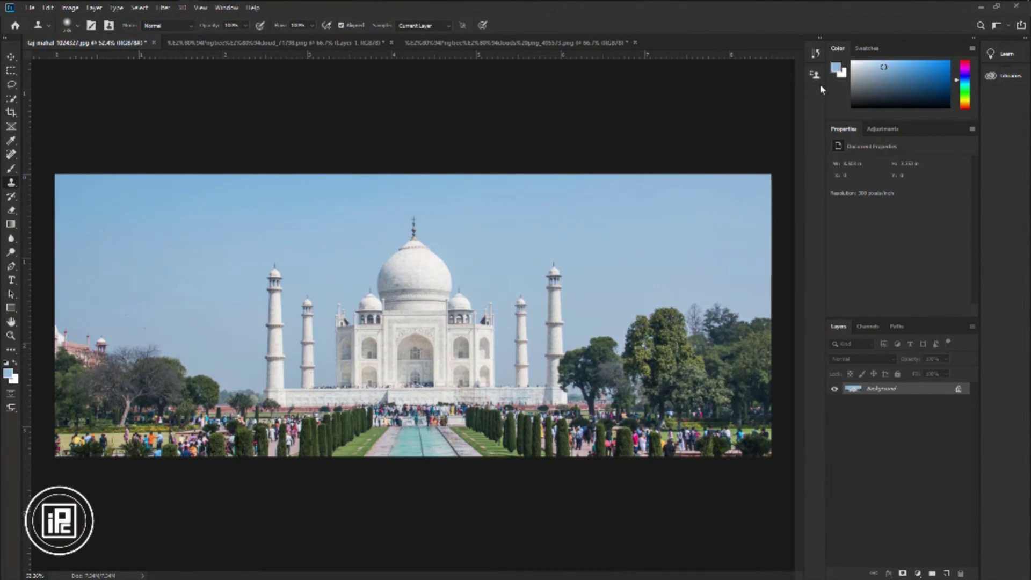
# Reset the clone source offset to 0 px in the Clone Source panel, then collapse it.
pyautogui.click(816, 77)
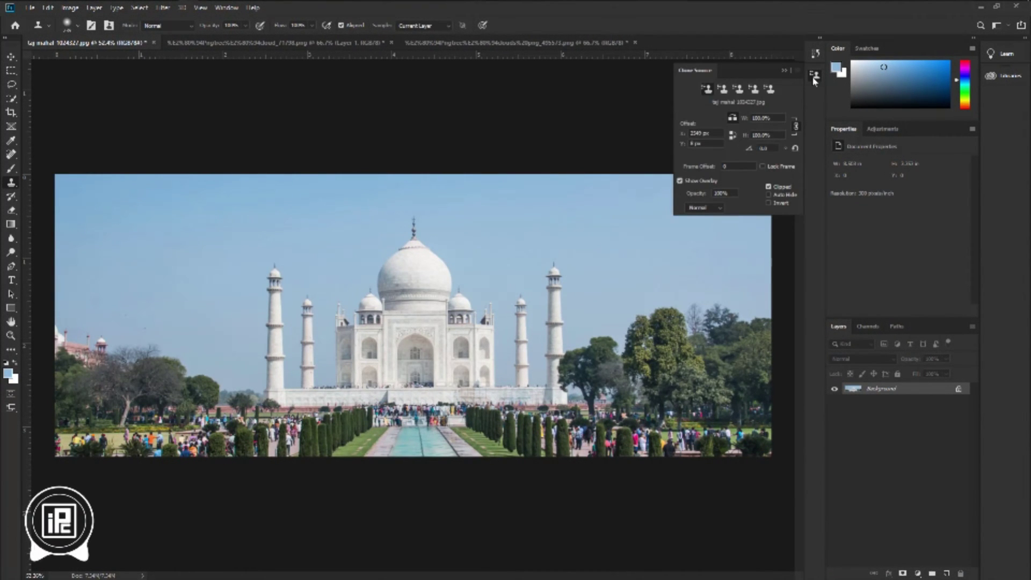
pyautogui.click(226, 9)
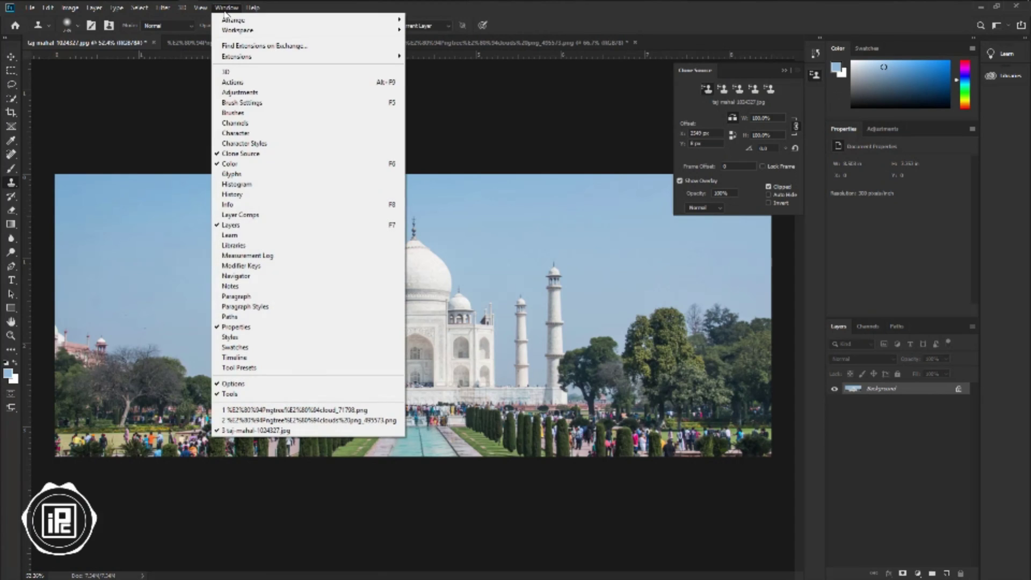
pyautogui.click(252, 156)
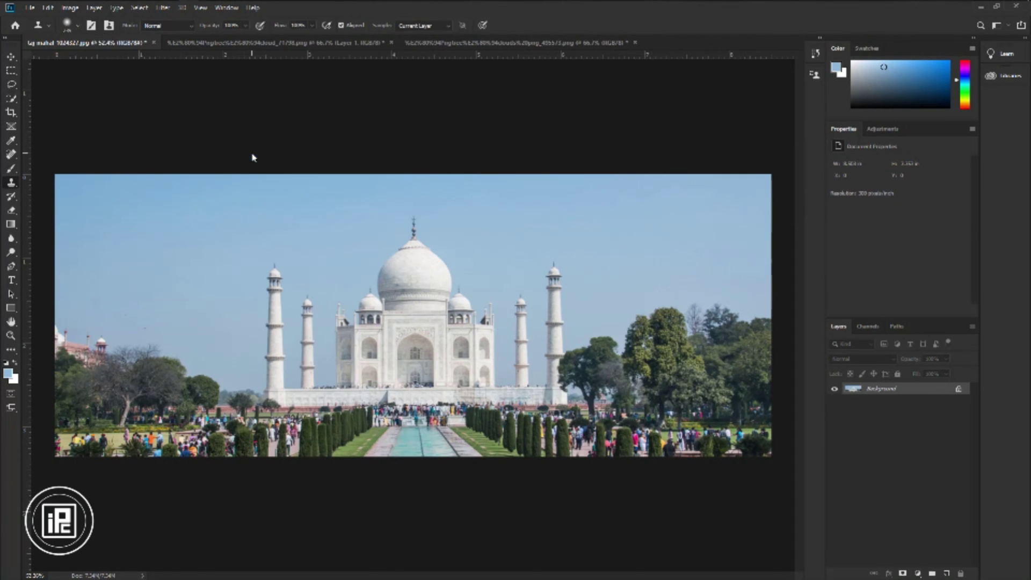
pyautogui.click(768, 91)
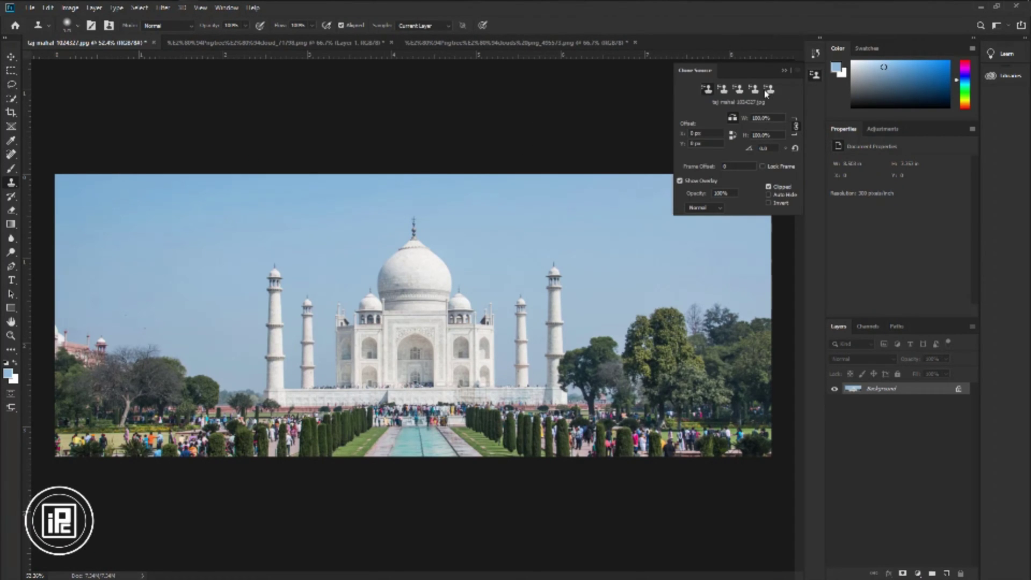
pyautogui.click(785, 71)
# Add a horizontal guide across the sky and clone sky and trees over the right edge.
pyautogui.moveTo(297, 56); pyautogui.dragTo(300, 268)
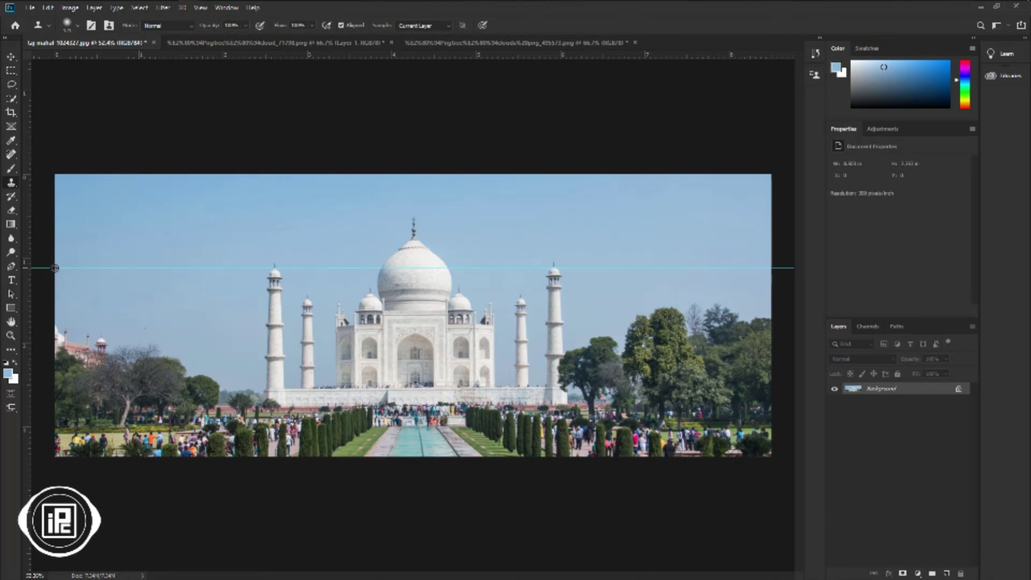
pyautogui.moveTo(765, 268)
pyautogui.mouseDown()
pyautogui.moveTo(777, 233)
pyautogui.moveTo(772, 318)
pyautogui.moveTo(754, 175)
pyautogui.moveTo(720, 255)
pyautogui.mouseUp()
pyautogui.moveTo(736, 335)
pyautogui.mouseDown()
pyautogui.moveTo(728, 312)
pyautogui.moveTo(736, 328)
pyautogui.moveTo(699, 326)
pyautogui.mouseUp()
pyautogui.scroll(3, 734, 328)
pyautogui.keyDown('alt'); pyautogui.rightClick(699, 326); pyautogui.keyUp('alt')
pyautogui.scroll(-4, 682, 335)
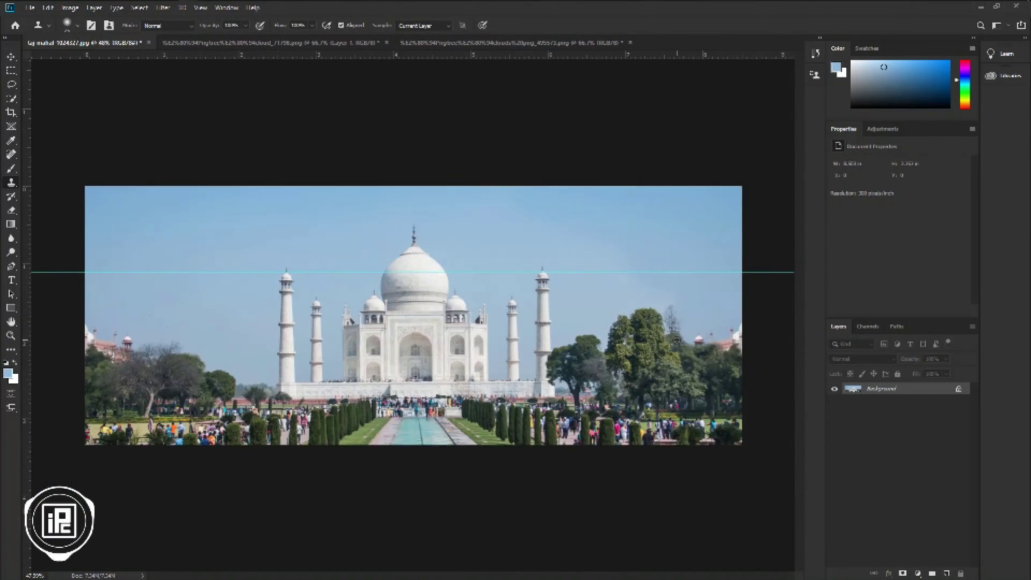
# Duplicate the Background layer into a Background copy layer.
pyautogui.scroll(1, 412, 351)
pyautogui.click(11, 57)
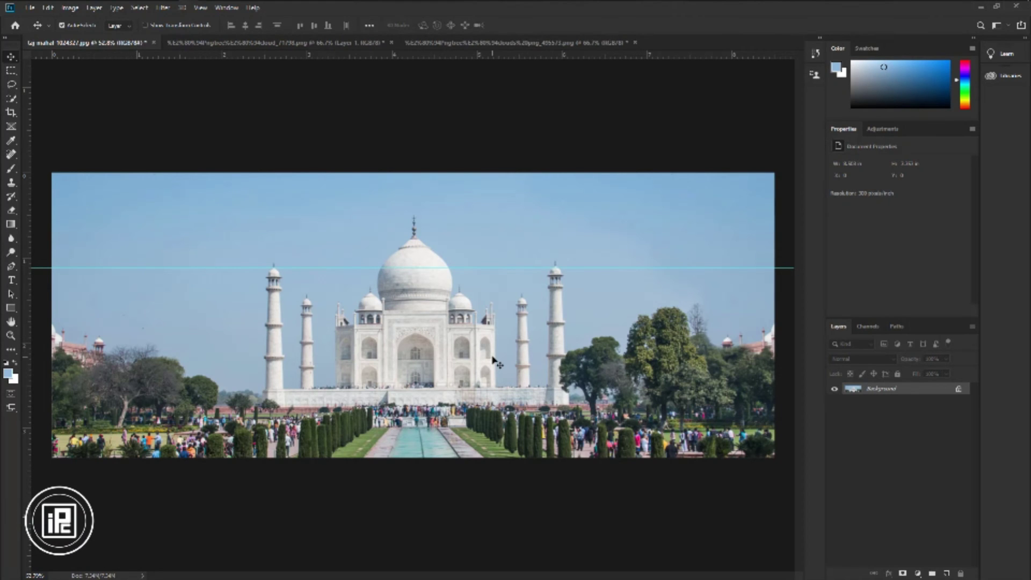
pyautogui.moveTo(911, 392); pyautogui.dragTo(947, 573)
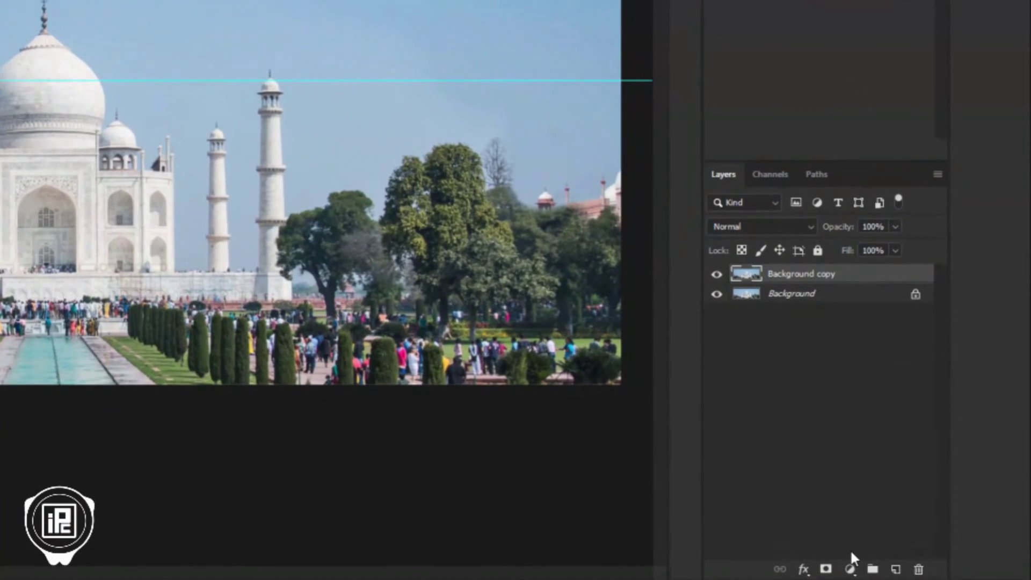
# Add a Vibrance adjustment at +77 and merge it down into Background copy.
pyautogui.click(850, 569)
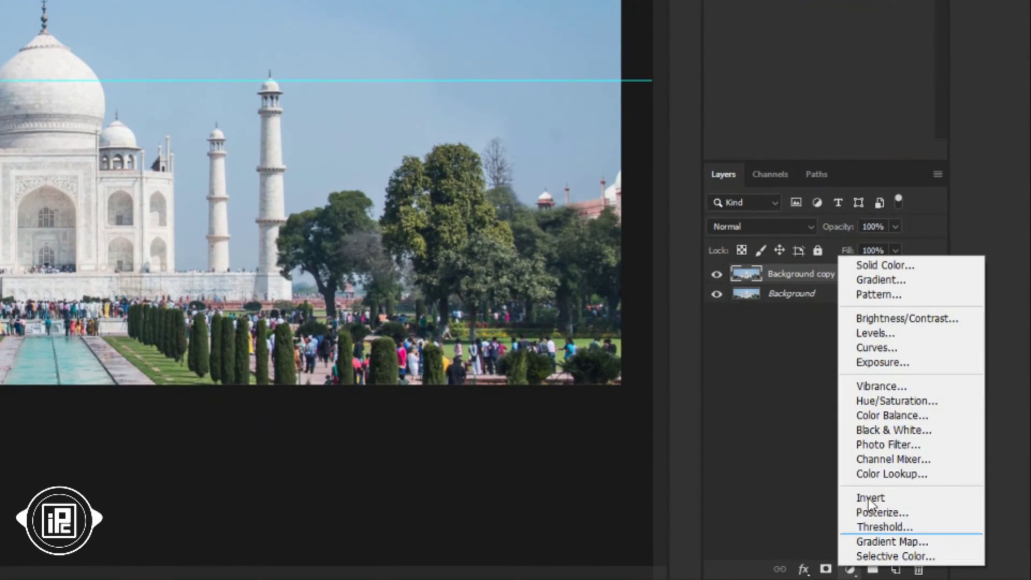
pyautogui.click(881, 391)
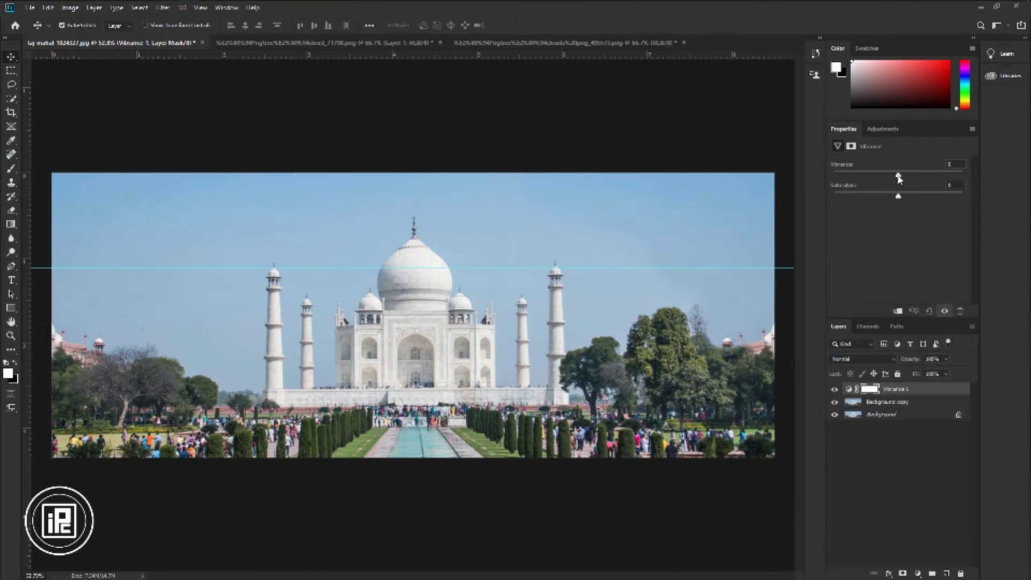
pyautogui.moveTo(916, 179)
pyautogui.mouseDown()
pyautogui.moveTo(949, 175)
pyautogui.moveTo(905, 196)
pyautogui.mouseUp()
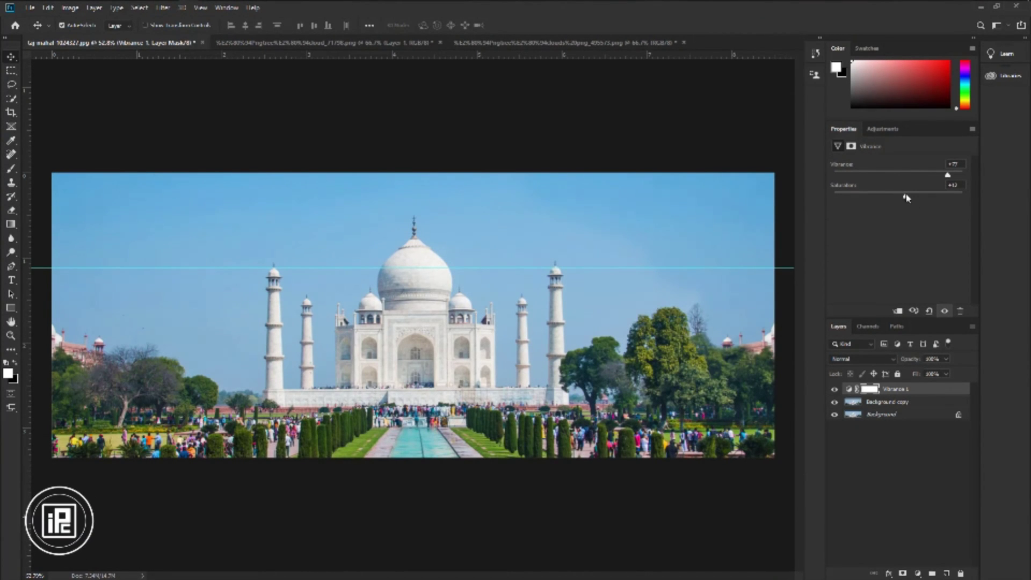
pyautogui.rightClick(924, 390)
pyautogui.click(803, 443)
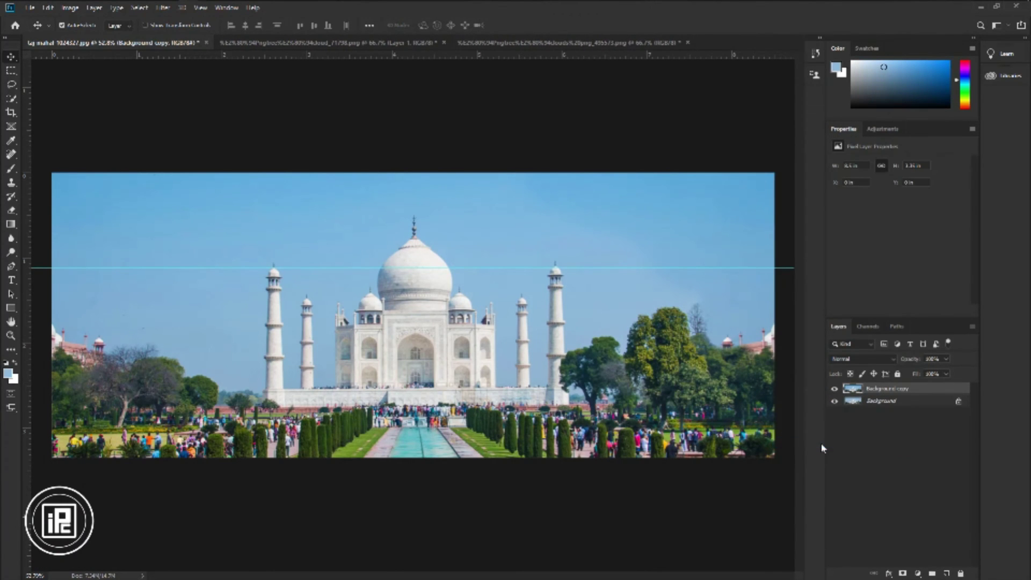
# Create a new 10000 × 5000 px, 300 ppi document named '360 degree image'.
pyautogui.click(836, 389)
pyautogui.click(836, 389)
pyautogui.click(29, 13)
pyautogui.click(39, 19)
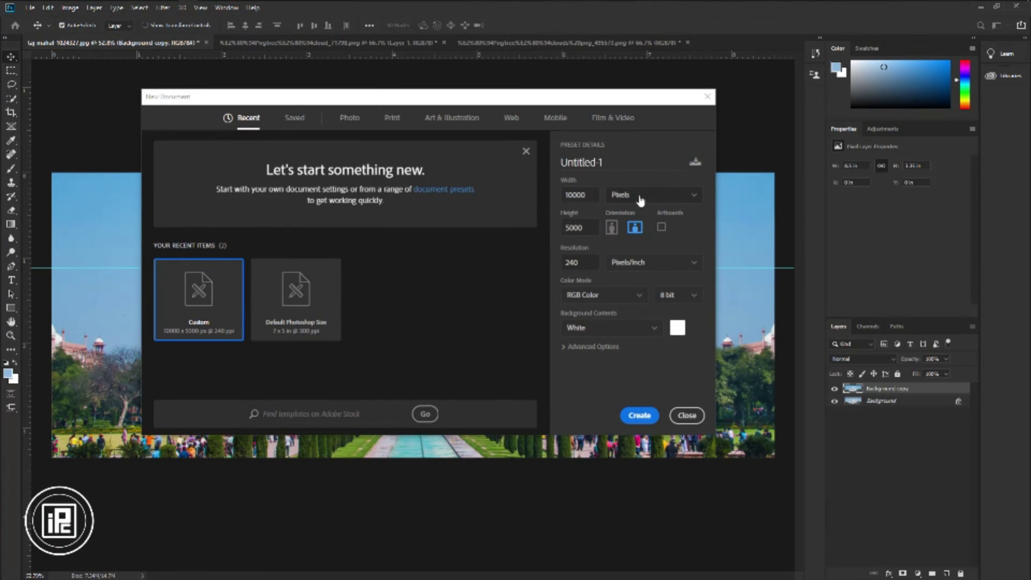
pyautogui.click(641, 201)
pyautogui.click(626, 213)
pyautogui.hotkey('shift', 'Tab')
pyautogui.write('1')
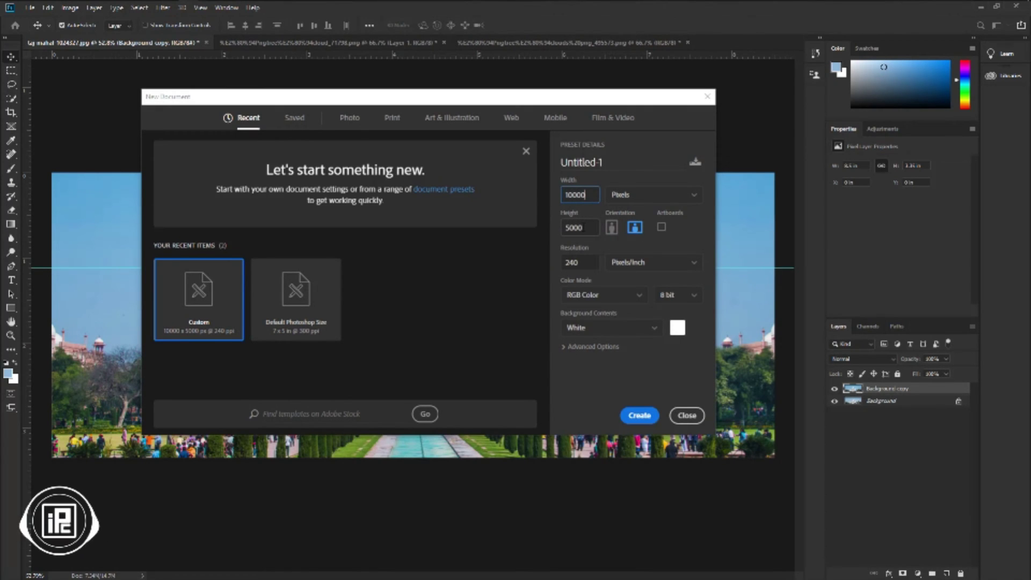
pyautogui.doubleClick(580, 263)
pyautogui.write('300')
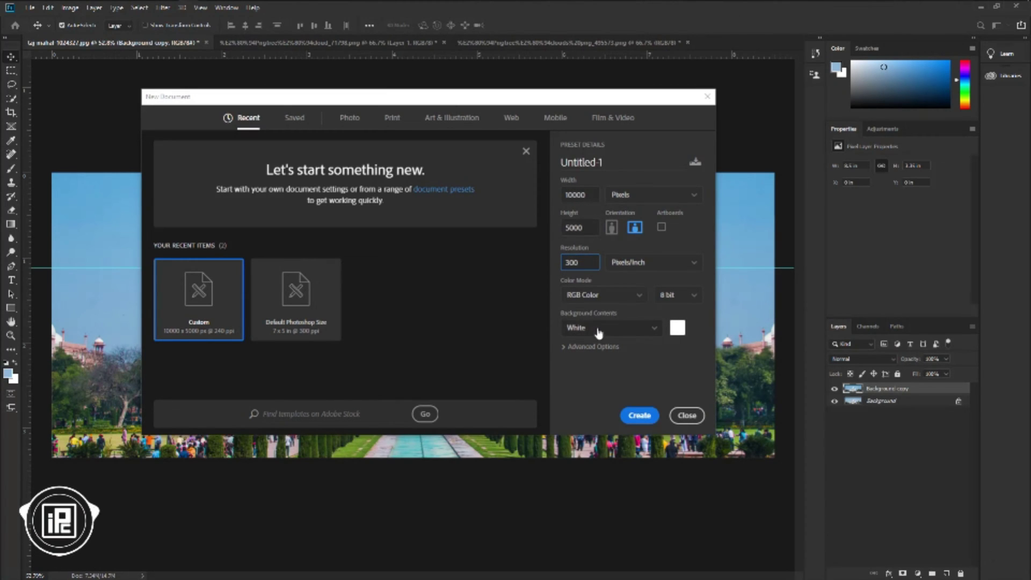
pyautogui.doubleClick(603, 163)
pyautogui.write('360 de')
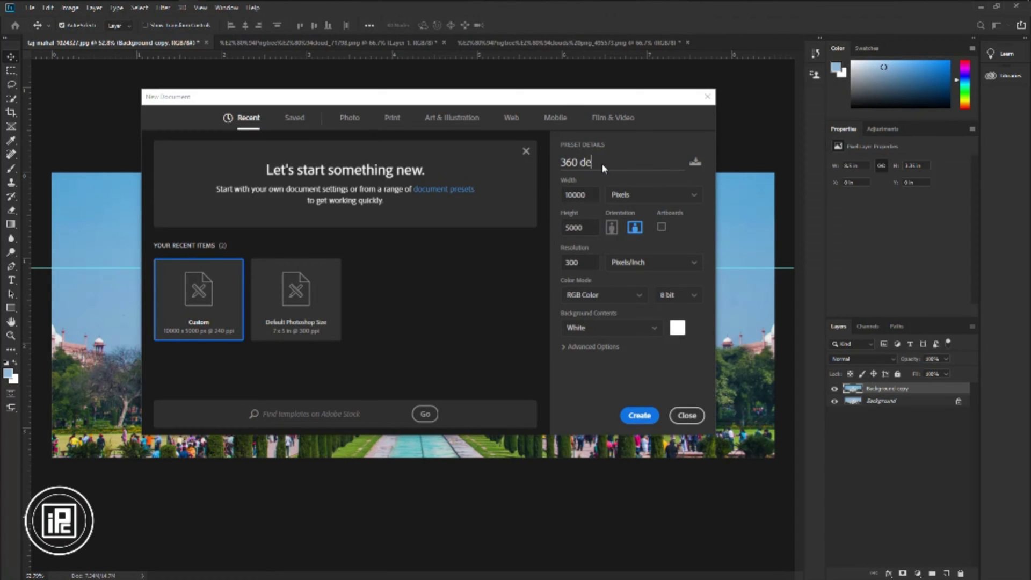
pyautogui.write('gree image')
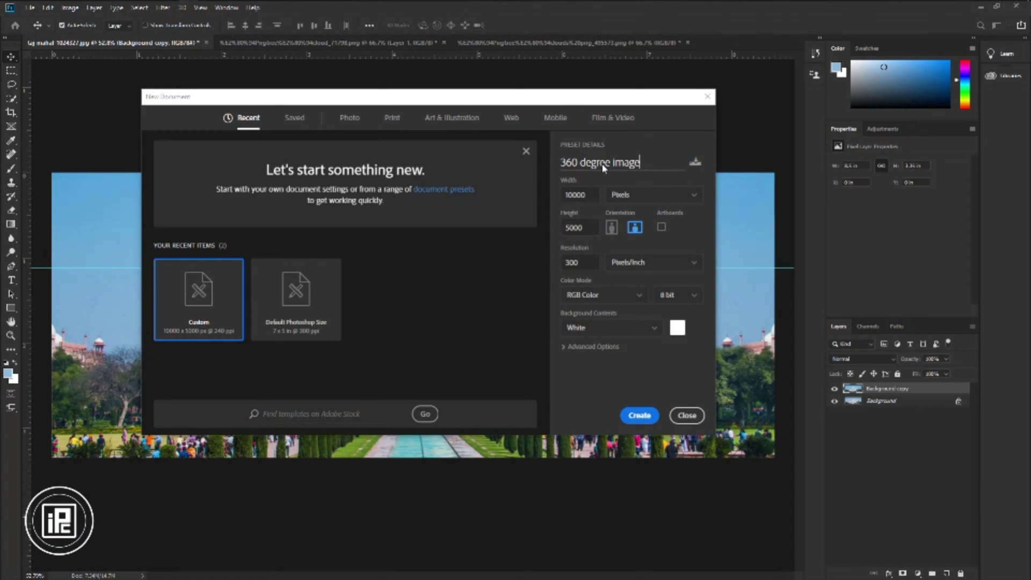
pyautogui.click(638, 417)
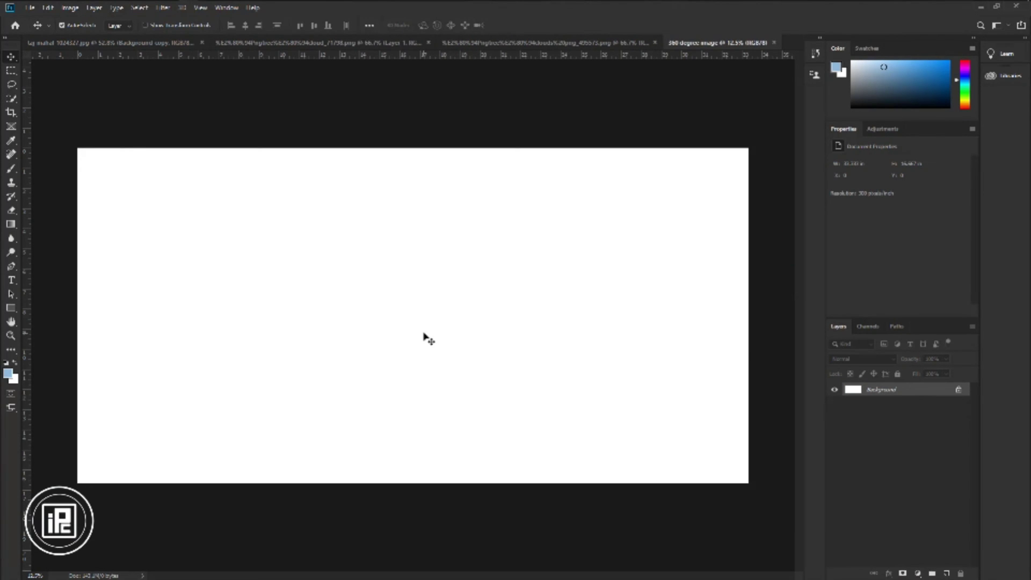
# Place the Taj Mahal layer in 360 degree image, scaled to full width, and select the top white strip.
pyautogui.click(134, 43)
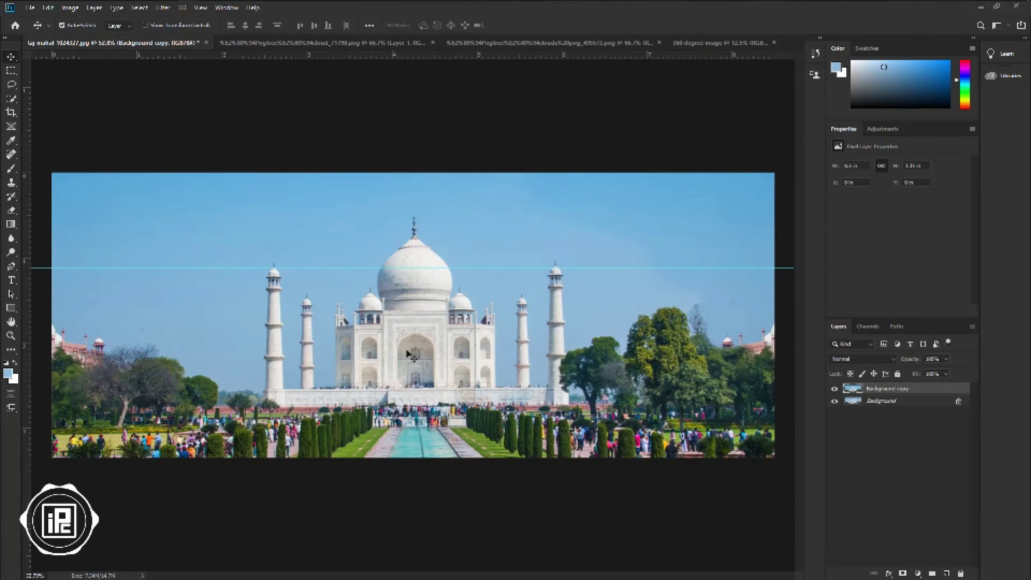
pyautogui.moveTo(401, 341); pyautogui.dragTo(428, 187)
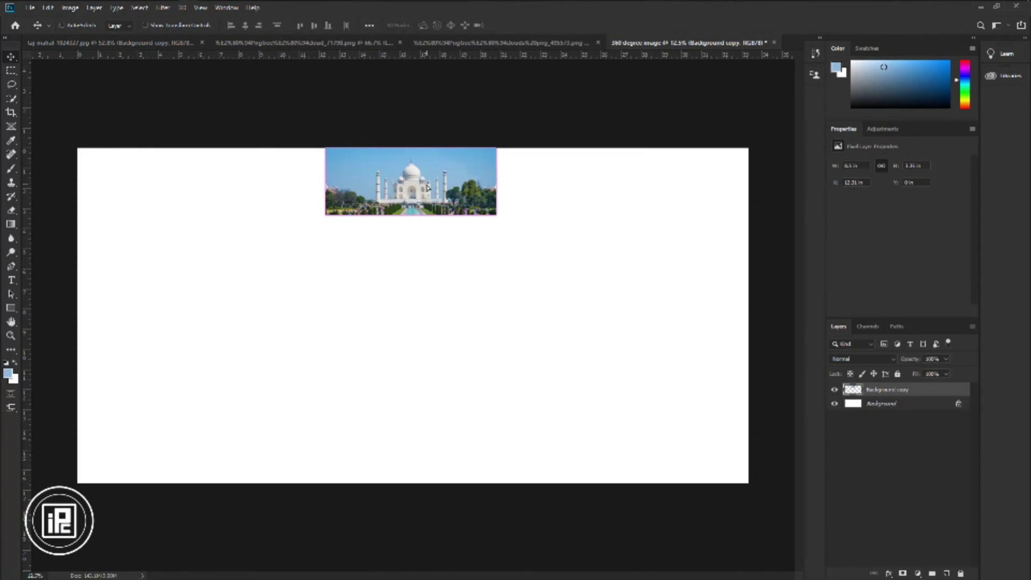
pyautogui.hotkey('ctrl', 't')
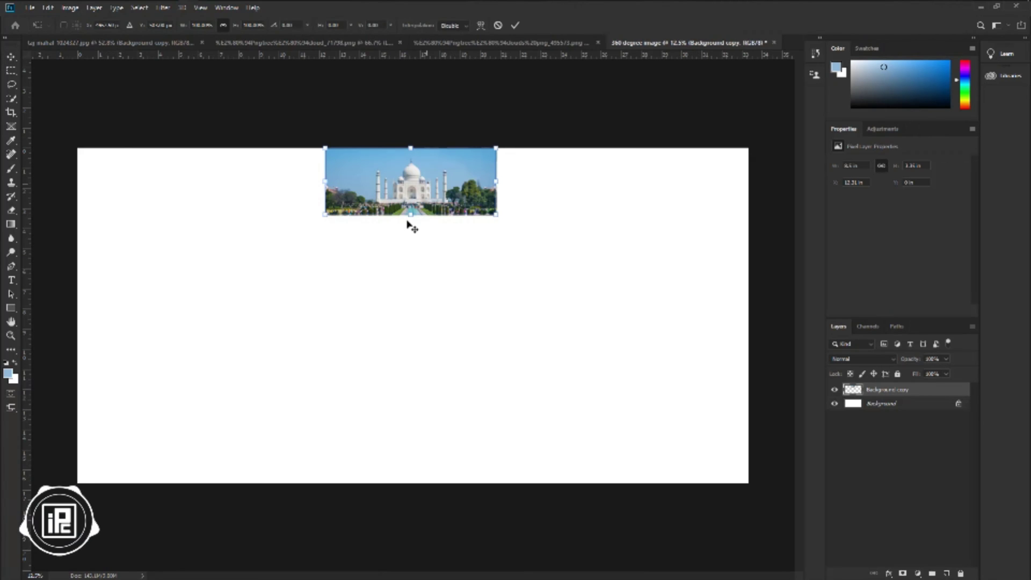
pyautogui.moveTo(411, 215); pyautogui.dragTo(433, 411)
pyautogui.moveTo(615, 346); pyautogui.dragTo(618, 417)
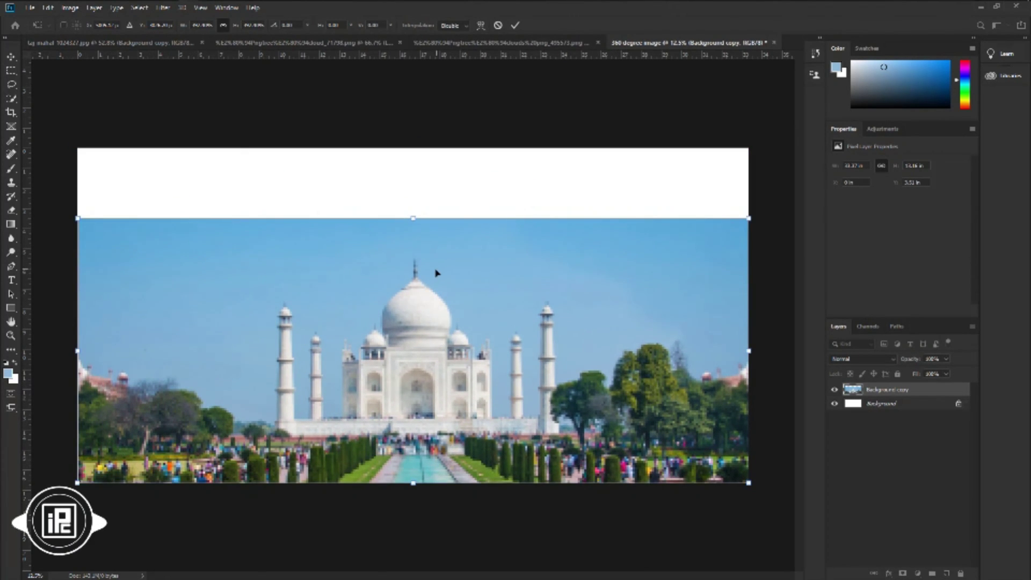
pyautogui.moveTo(415, 212); pyautogui.dragTo(415, 194)
pyautogui.click(515, 25)
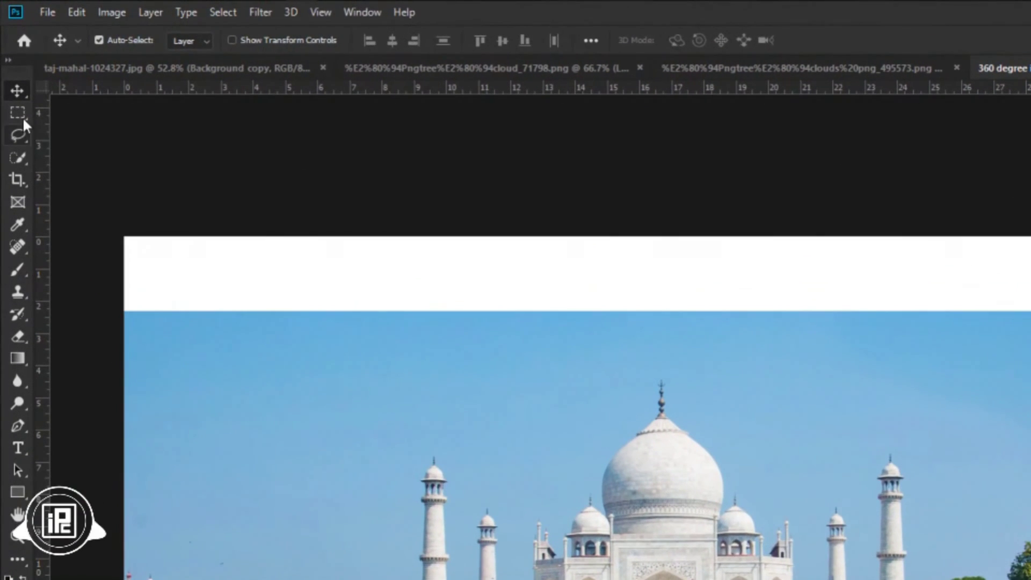
pyautogui.moveTo(22, 106); pyautogui.dragTo(751, 199)
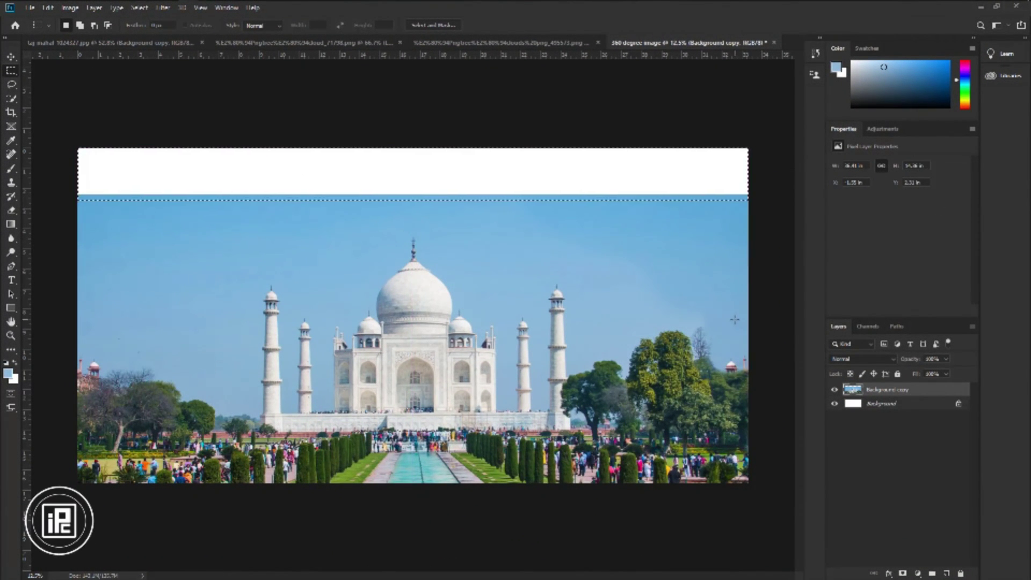
# Content-Aware fill the selected top strip with matching sky, then deselect.
pyautogui.click(48, 8)
pyautogui.click(92, 175)
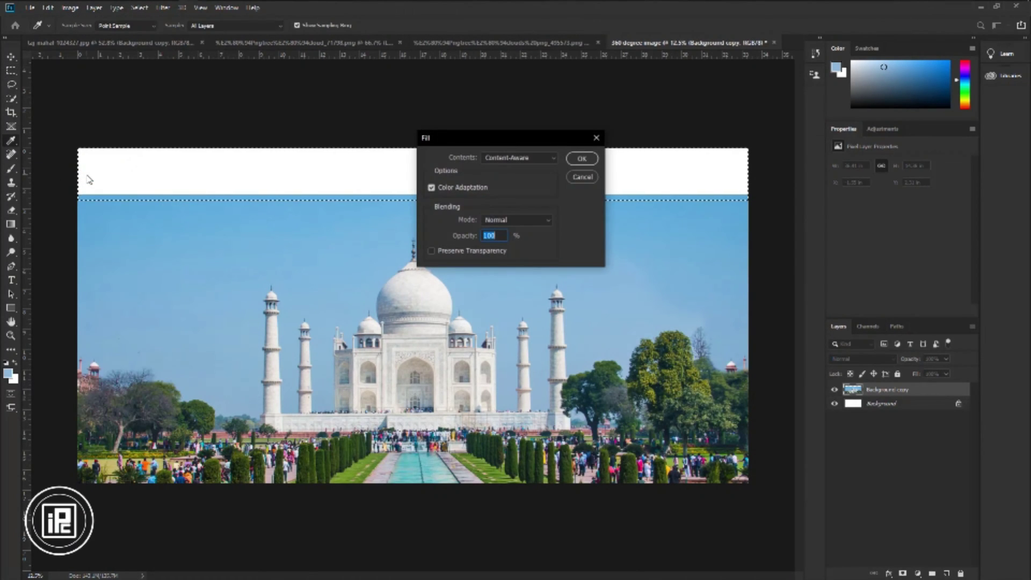
pyautogui.click(518, 158)
pyautogui.click(518, 202)
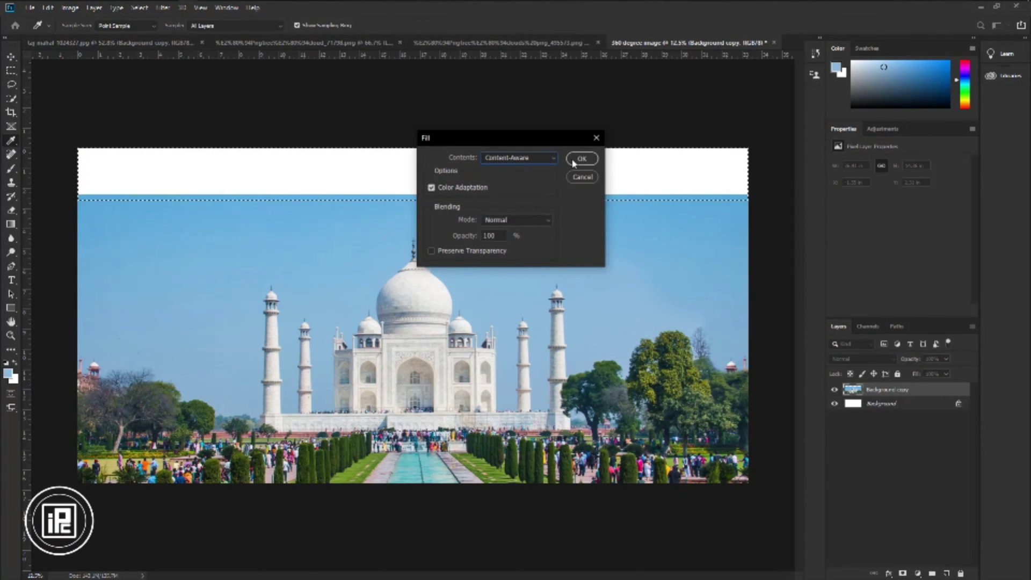
pyautogui.click(582, 159)
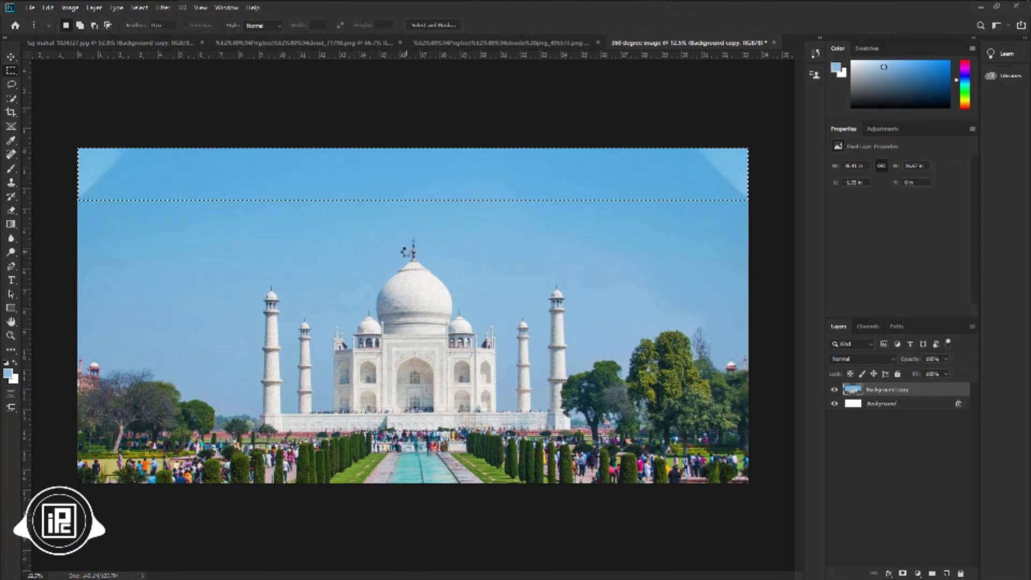
pyautogui.hotkey('ctrl', 'd')
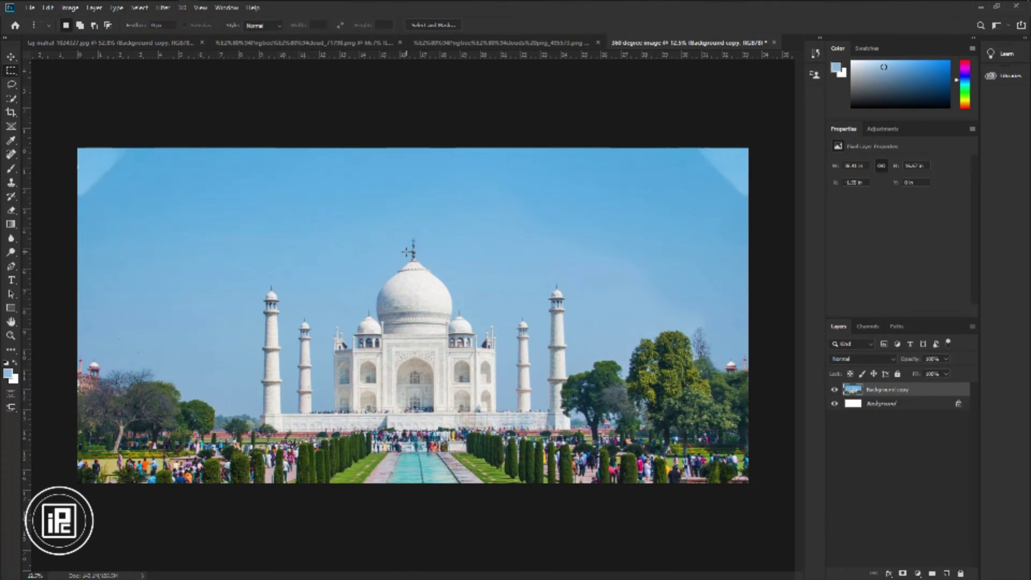
# Paint the pale top-left and top-right corners with sampled sky blue using the Brush tool.
pyautogui.press('v')
pyautogui.rightClick(13, 172)
pyautogui.click(45, 170)
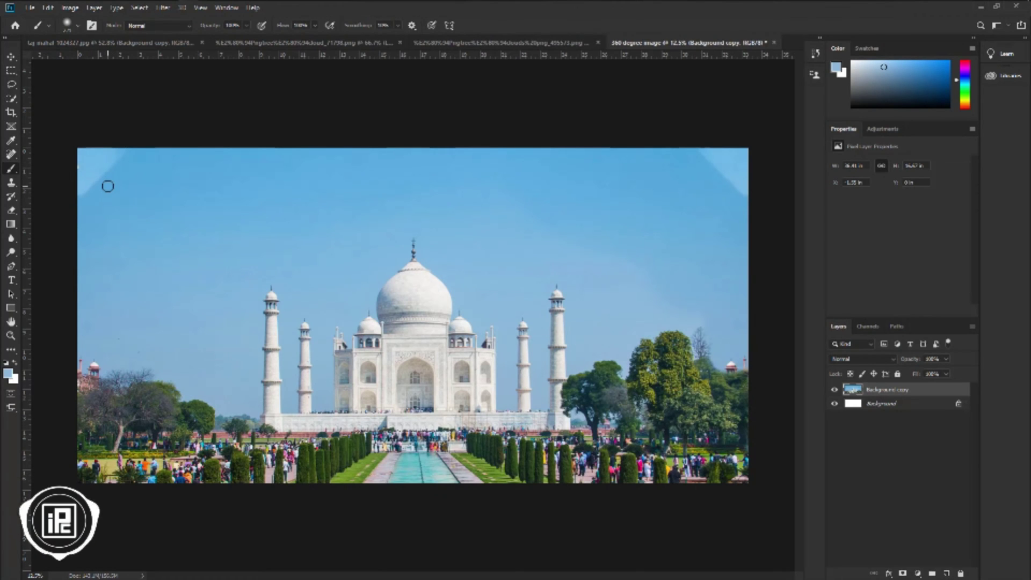
pyautogui.keyDown('alt'); pyautogui.click(99, 188); pyautogui.keyUp('alt')
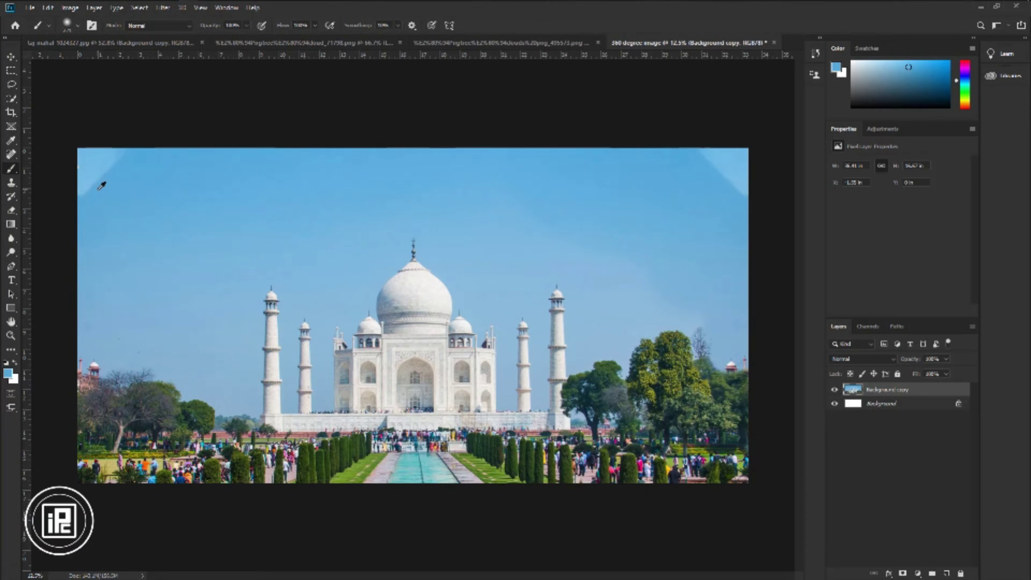
pyautogui.moveTo(82, 191)
pyautogui.mouseDown()
pyautogui.moveTo(79, 168)
pyautogui.moveTo(119, 157)
pyautogui.moveTo(98, 176)
pyautogui.moveTo(101, 154)
pyautogui.mouseUp()
pyautogui.moveTo(747, 196)
pyautogui.mouseDown()
pyautogui.moveTo(711, 159)
pyautogui.moveTo(730, 158)
pyautogui.moveTo(734, 182)
pyautogui.moveTo(744, 150)
pyautogui.mouseUp()
pyautogui.click(11, 56)
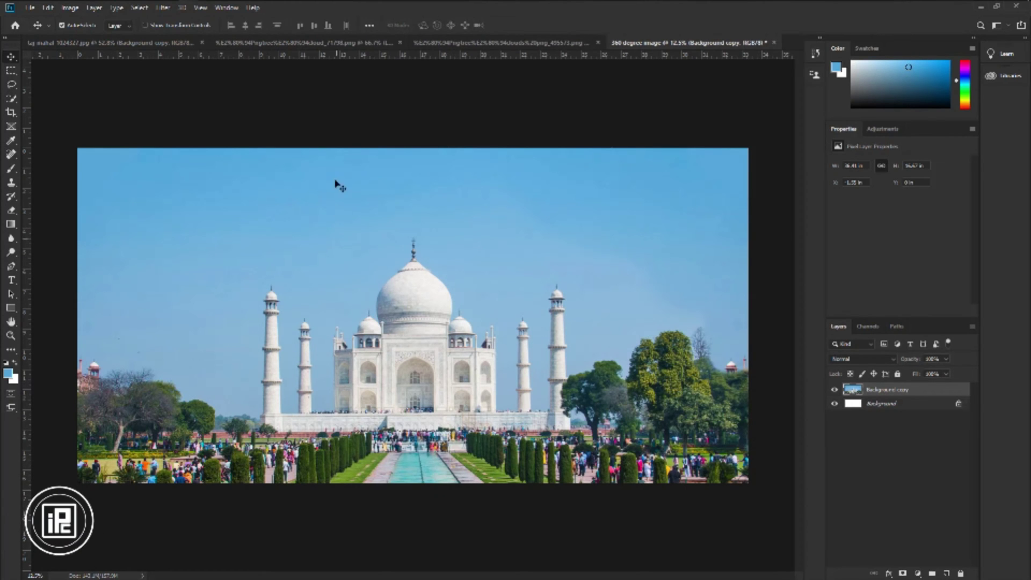
# Bring the cloud PNG in, enlarge it over the top-left sky, and blend it with Screen mode.
pyautogui.click(292, 44)
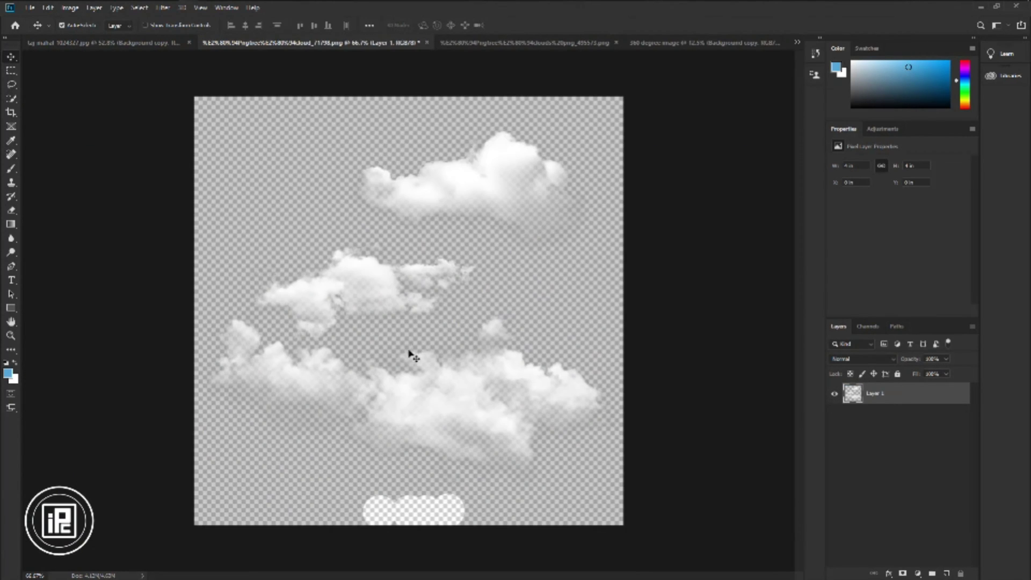
pyautogui.moveTo(399, 279); pyautogui.dragTo(189, 223)
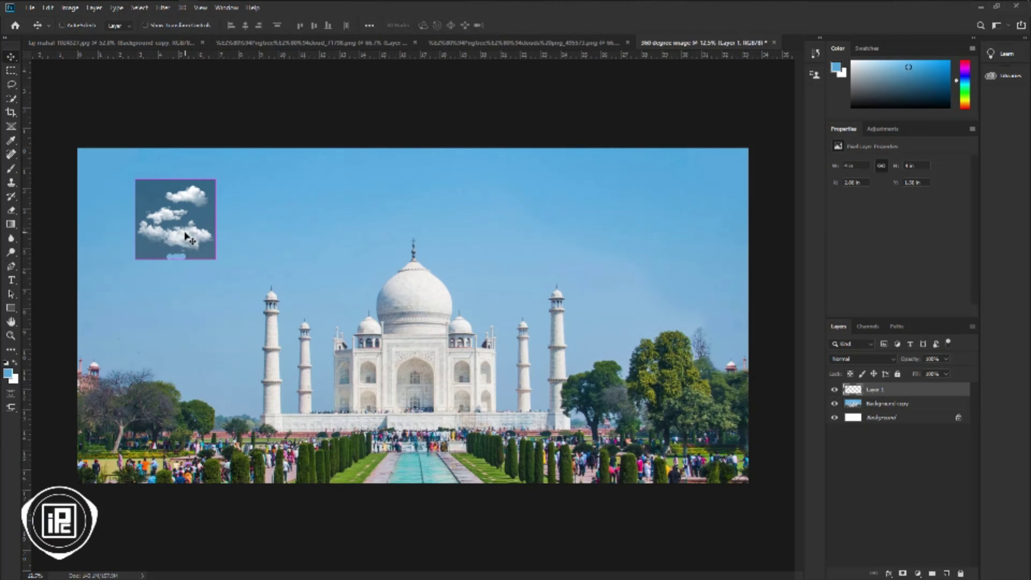
pyautogui.hotkey('ctrl', 't')
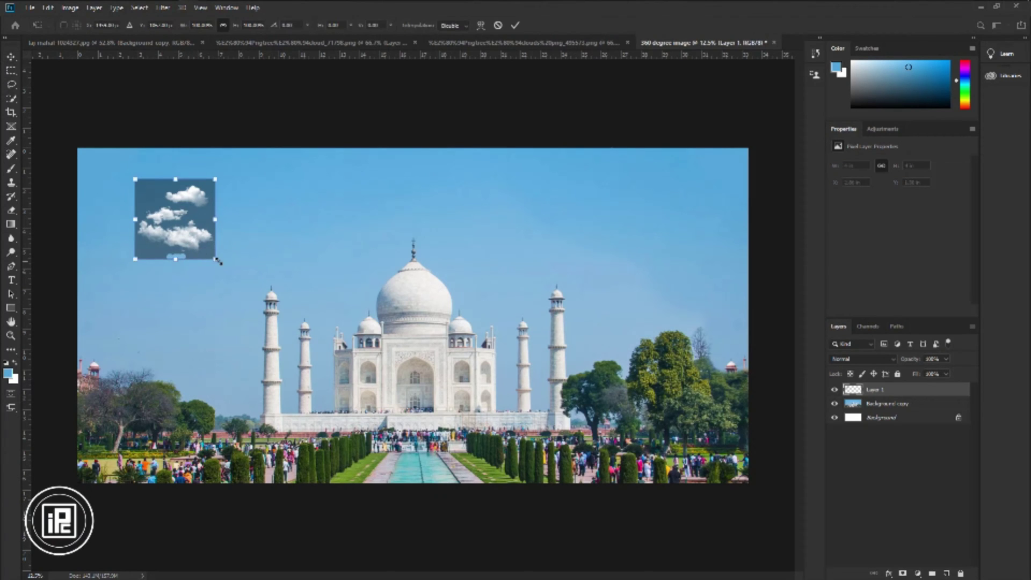
pyautogui.moveTo(216, 259); pyautogui.dragTo(283, 322)
pyautogui.moveTo(246, 287); pyautogui.dragTo(213, 255)
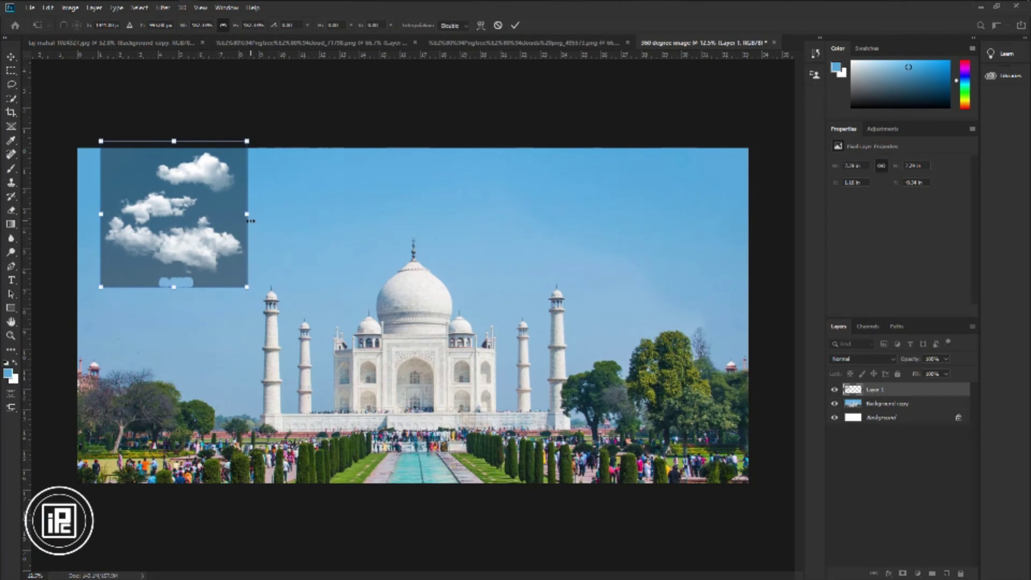
pyautogui.click(515, 26)
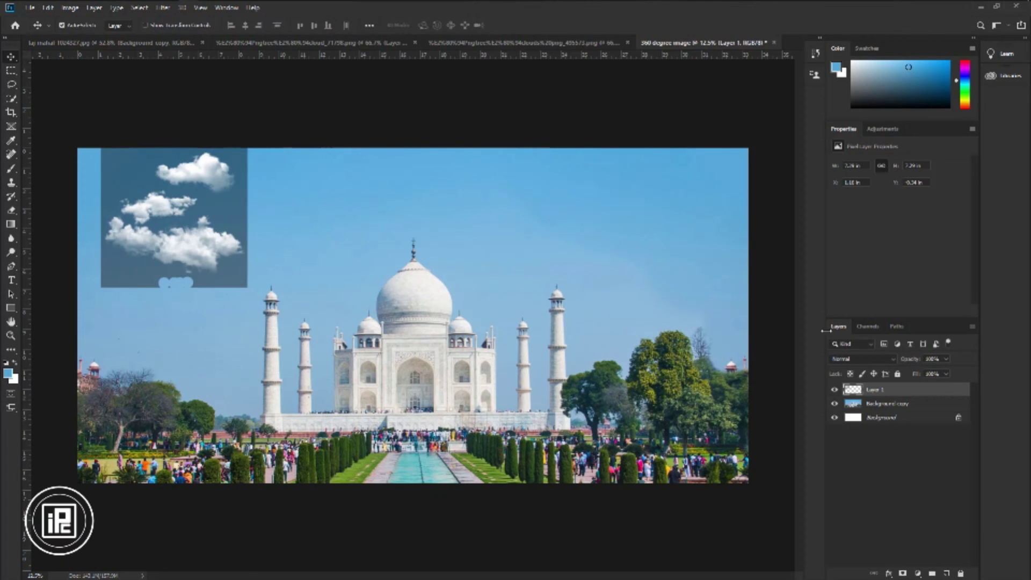
pyautogui.click(847, 359)
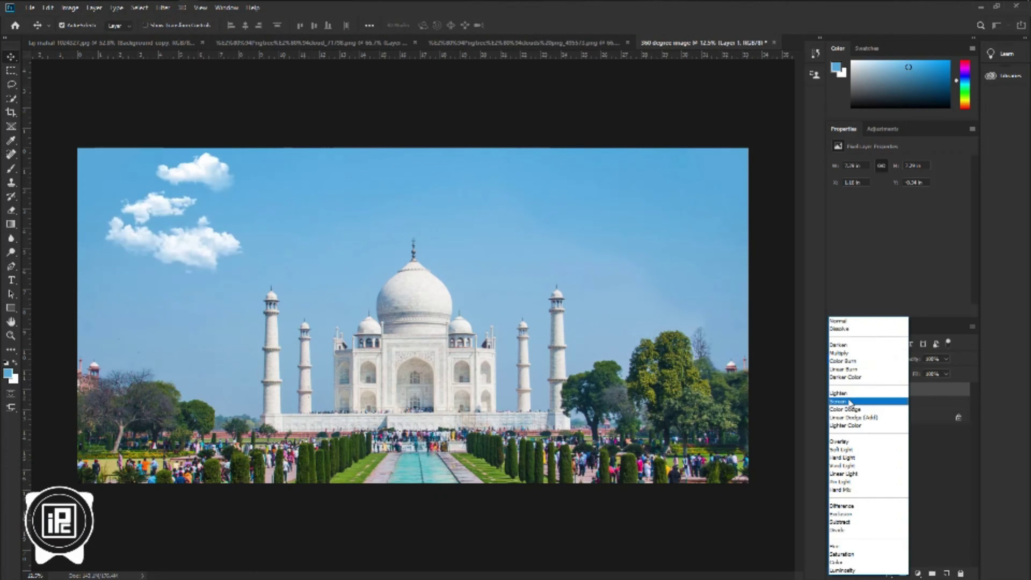
pyautogui.click(850, 403)
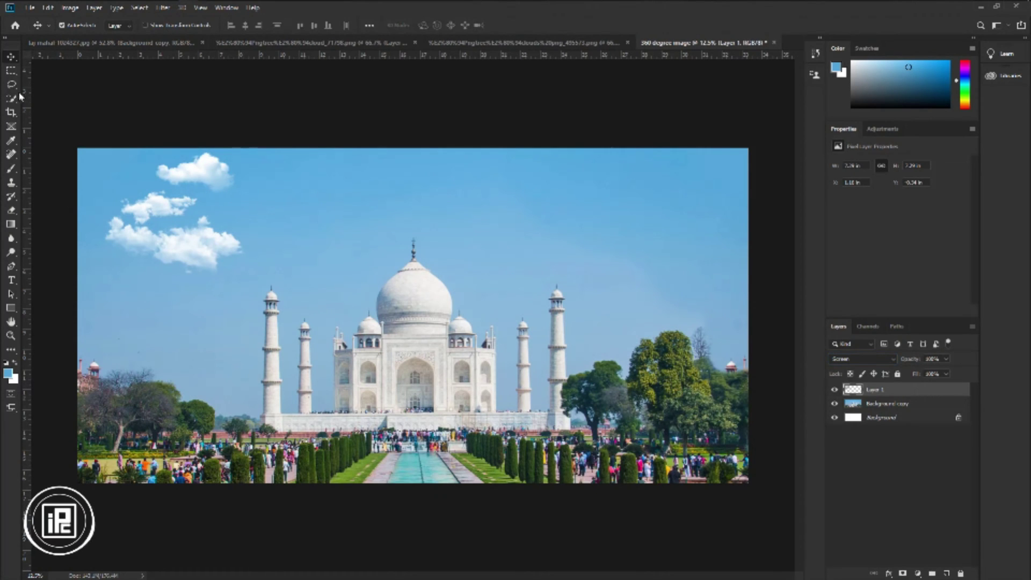
# Lasso the small upper-left cloud onto a new layer and move it above the dome.
pyautogui.moveTo(11, 85)
pyautogui.mouseDown()
pyautogui.moveTo(43, 95)
pyautogui.moveTo(54, 85)
pyautogui.mouseUp()
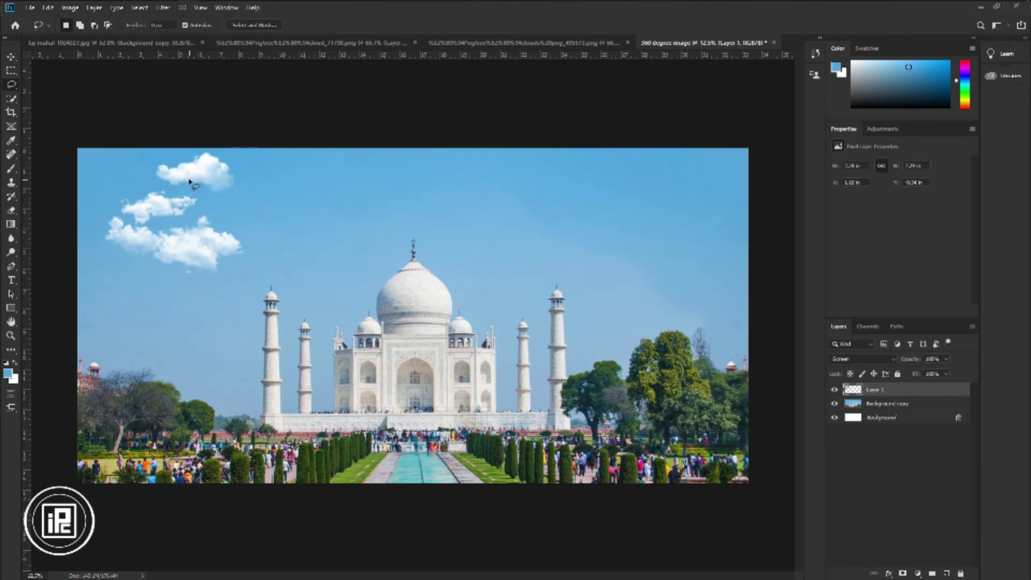
pyautogui.scroll(1, 189, 183)
pyautogui.moveTo(195, 187)
pyautogui.mouseDown()
pyautogui.moveTo(158, 188)
pyautogui.moveTo(131, 168)
pyautogui.moveTo(230, 161)
pyautogui.moveTo(201, 194)
pyautogui.moveTo(210, 172)
pyautogui.moveTo(292, 165)
pyautogui.mouseUp()
pyautogui.hotkey('ctrl', 'd')
pyautogui.scroll(-2, 290, 192)
pyautogui.scroll(1, 272, 231)
pyautogui.scroll(1, 177, 246)
pyautogui.moveTo(91, 172)
pyautogui.mouseDown()
pyautogui.moveTo(102, 205)
pyautogui.moveTo(122, 220)
pyautogui.moveTo(197, 193)
pyautogui.moveTo(108, 169)
pyautogui.moveTo(126, 200)
pyautogui.mouseUp()
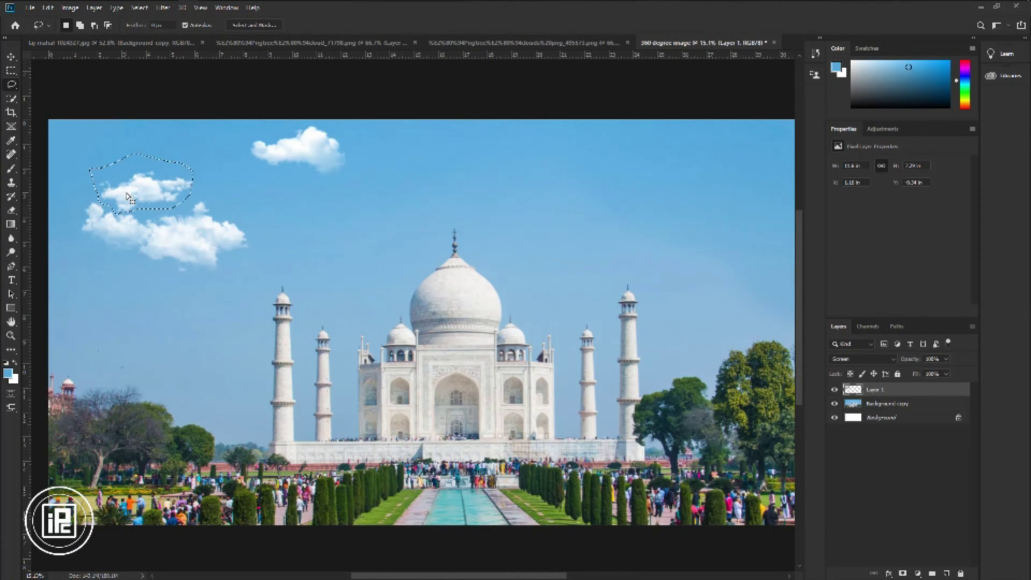
pyautogui.hotkey('ctrl', 'j')
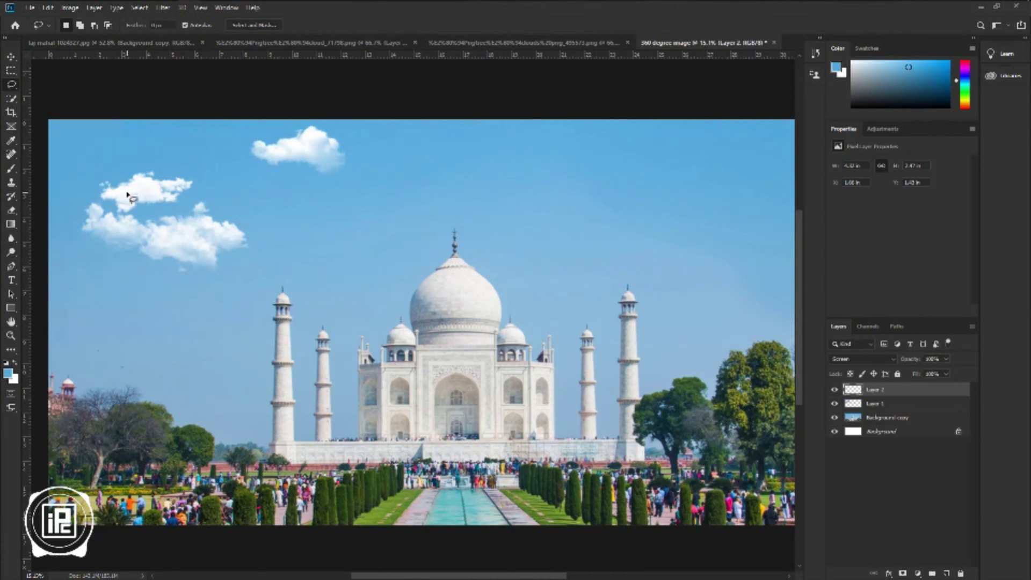
pyautogui.moveTo(134, 198); pyautogui.dragTo(369, 214)
# Copy the lower-left cloud to a new layer, move it right, flip it horizontally and shrink it.
pyautogui.moveTo(98, 200)
pyautogui.mouseDown()
pyautogui.moveTo(123, 216)
pyautogui.moveTo(199, 204)
pyautogui.moveTo(150, 288)
pyautogui.moveTo(87, 201)
pyautogui.mouseUp()
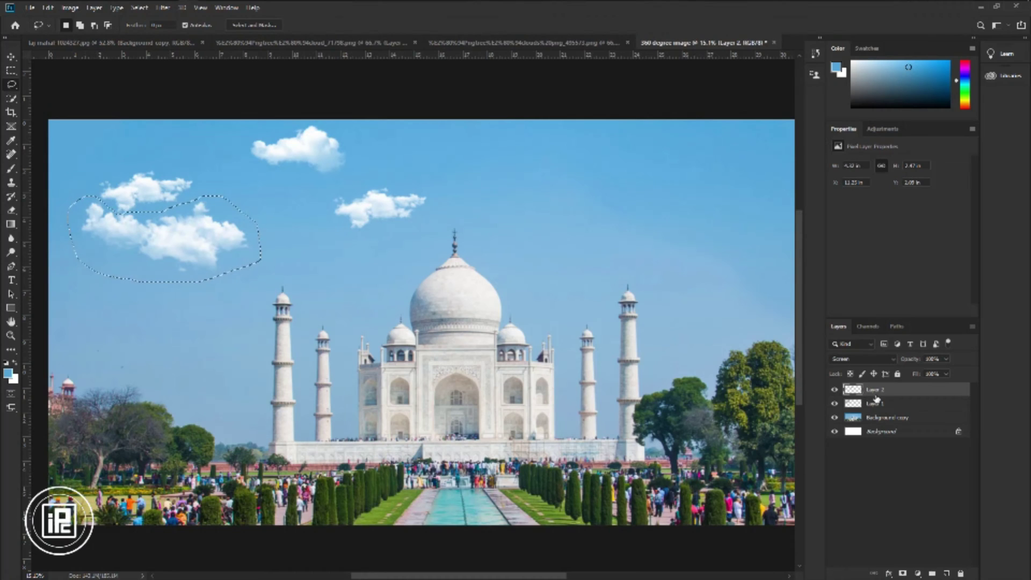
pyautogui.click(870, 404)
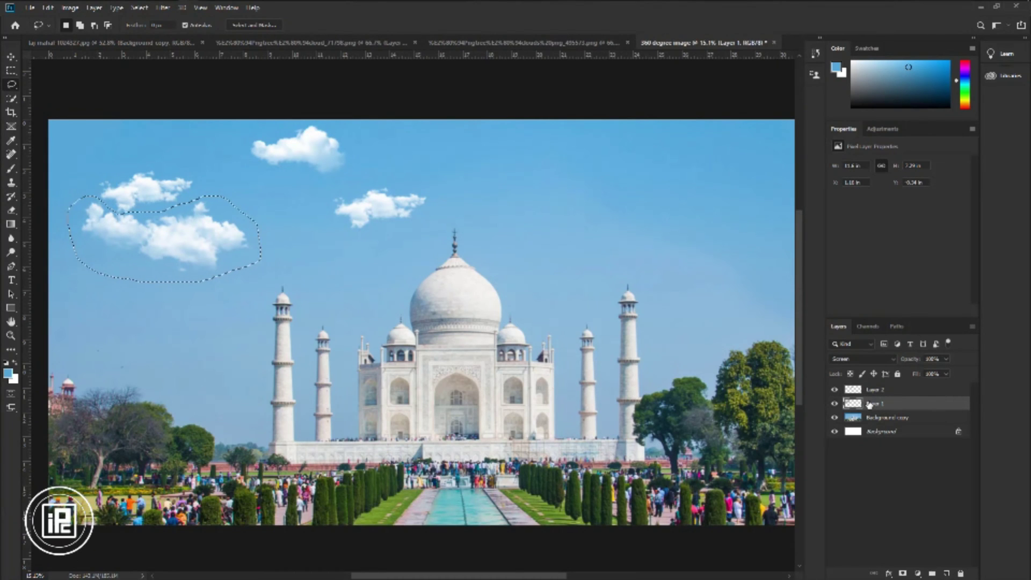
pyautogui.hotkey('ctrl', 'j')
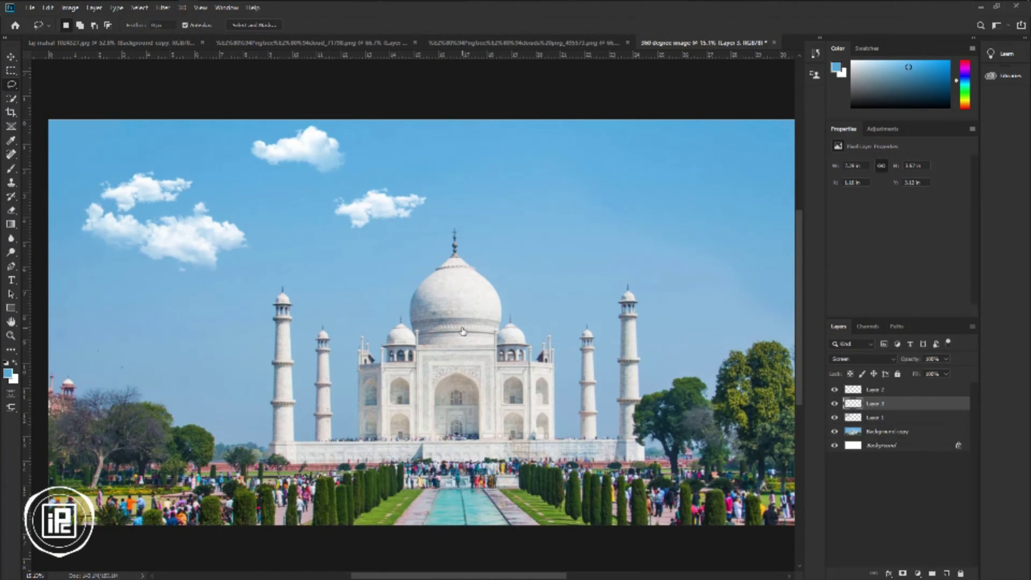
pyautogui.click(11, 57)
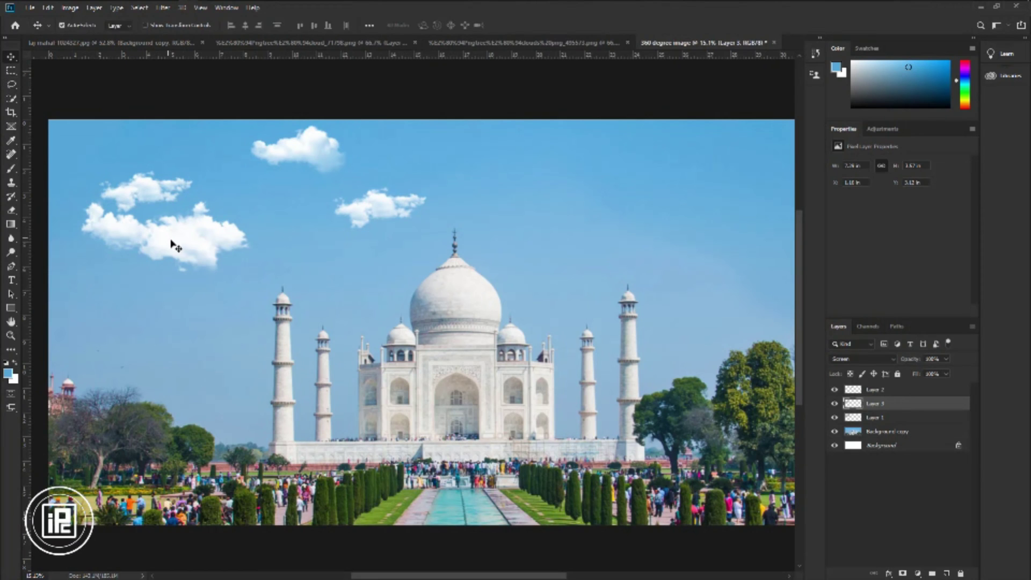
pyautogui.moveTo(222, 237)
pyautogui.mouseDown()
pyautogui.moveTo(312, 215)
pyautogui.moveTo(564, 196)
pyautogui.moveTo(558, 172)
pyautogui.mouseUp()
pyautogui.hotkey('ctrl', 't')
pyautogui.rightClick(564, 196)
pyautogui.click(613, 329)
pyautogui.moveTo(670, 211); pyautogui.dragTo(605, 179)
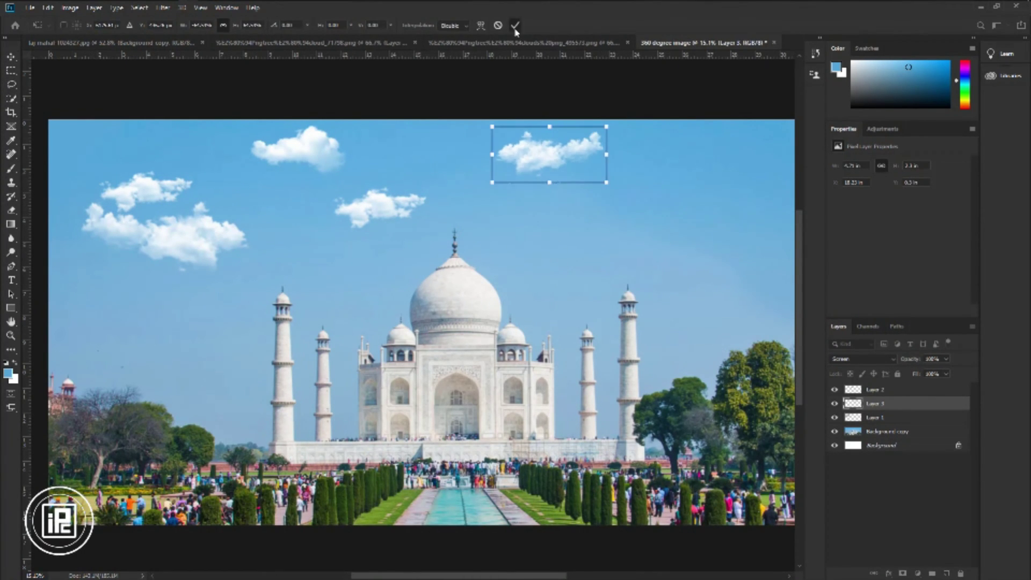
pyautogui.click(515, 25)
# Duplicate the small cloud above the dome further to the right.
pyautogui.scroll(-2, 352, 228)
pyautogui.click(354, 222)
pyautogui.moveTo(353, 222); pyautogui.dragTo(553, 211)
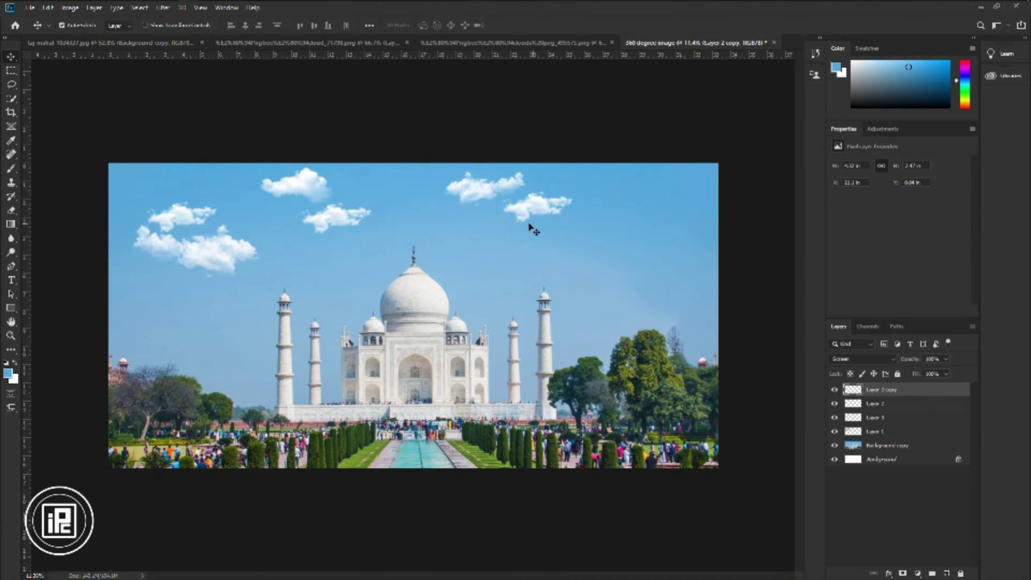
# Bring the large cloud from the second clouds image in, enlarged and placed right of the dome.
pyautogui.click(453, 43)
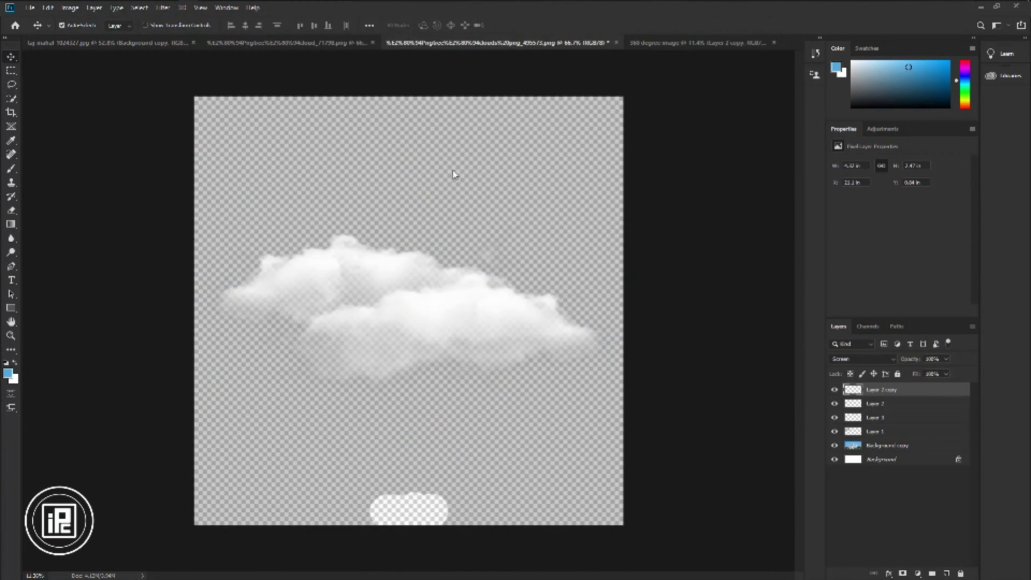
pyautogui.moveTo(428, 341); pyautogui.dragTo(597, 206)
pyautogui.hotkey('ctrl', 't')
pyautogui.moveTo(639, 237); pyautogui.dragTo(672, 272)
pyautogui.moveTo(602, 231); pyautogui.dragTo(611, 186)
pyautogui.click(514, 26)
# Select the newly added large cloud and switch to the Eraser tool.
pyautogui.click(569, 240)
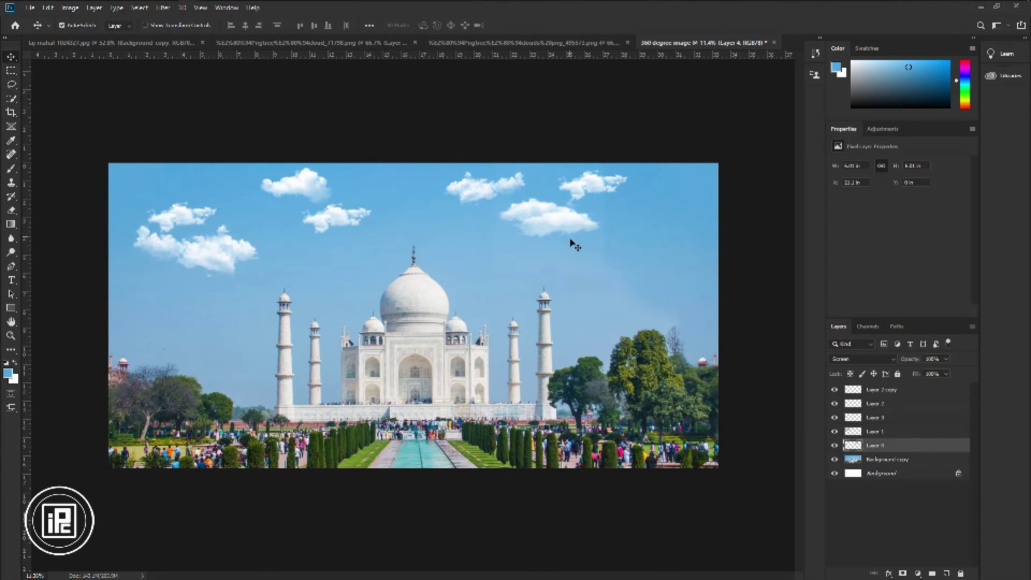
pyautogui.scroll(3, 589, 240)
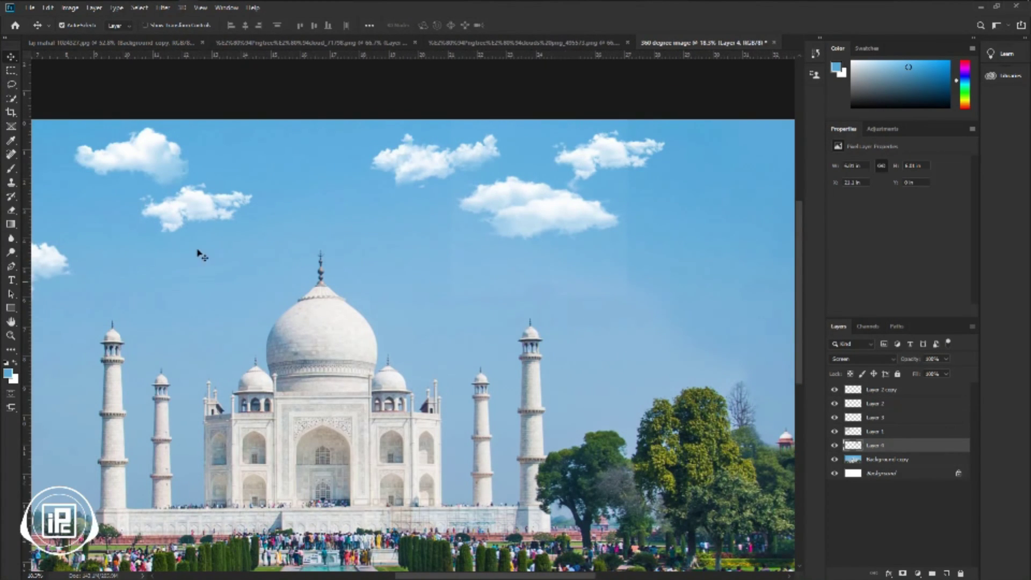
pyautogui.click(12, 211)
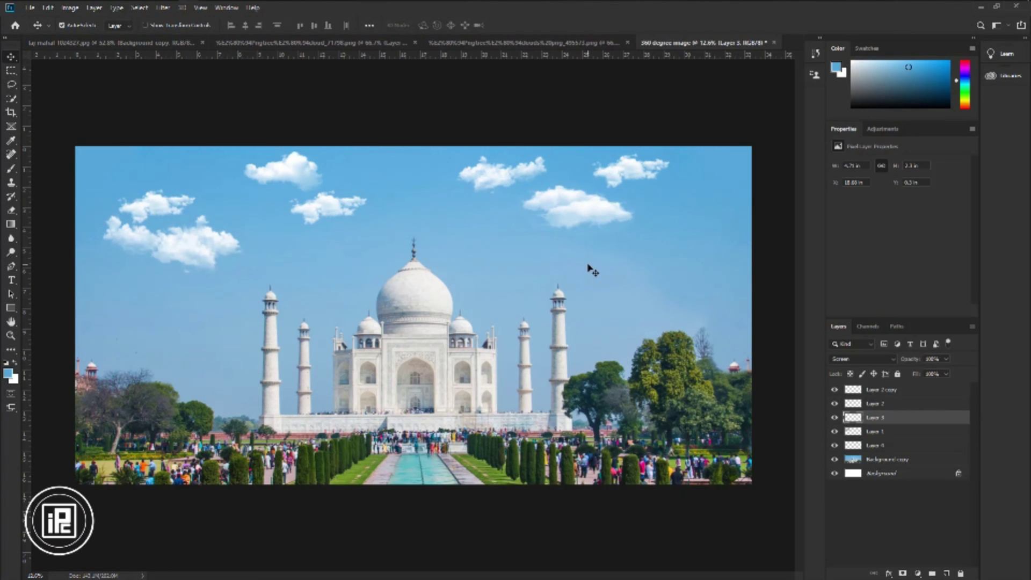
pyautogui.scroll(-1, 589, 279)
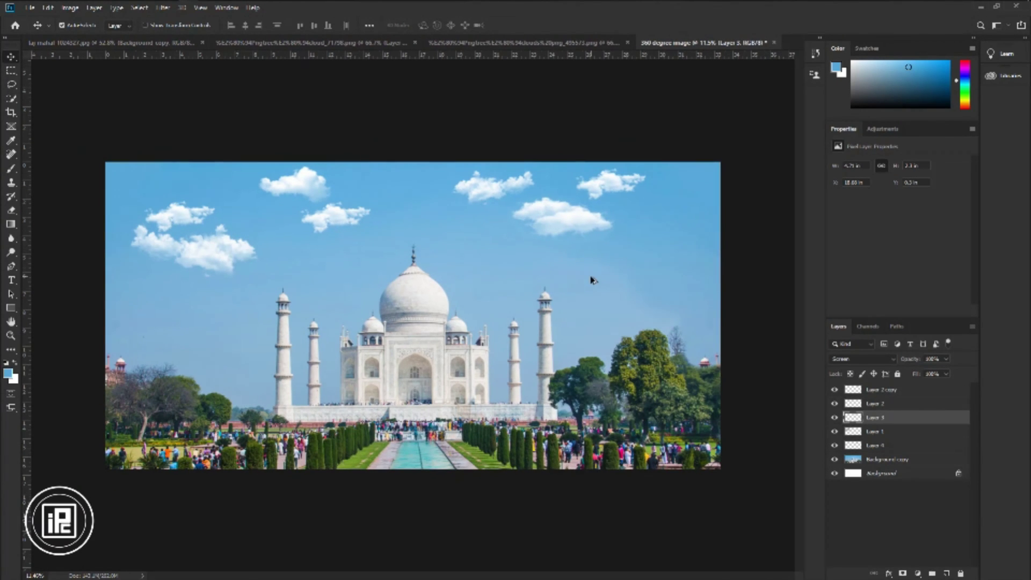
# Select the layers from Background copy to Layer 2 copy and merge them into one.
pyautogui.click(885, 463)
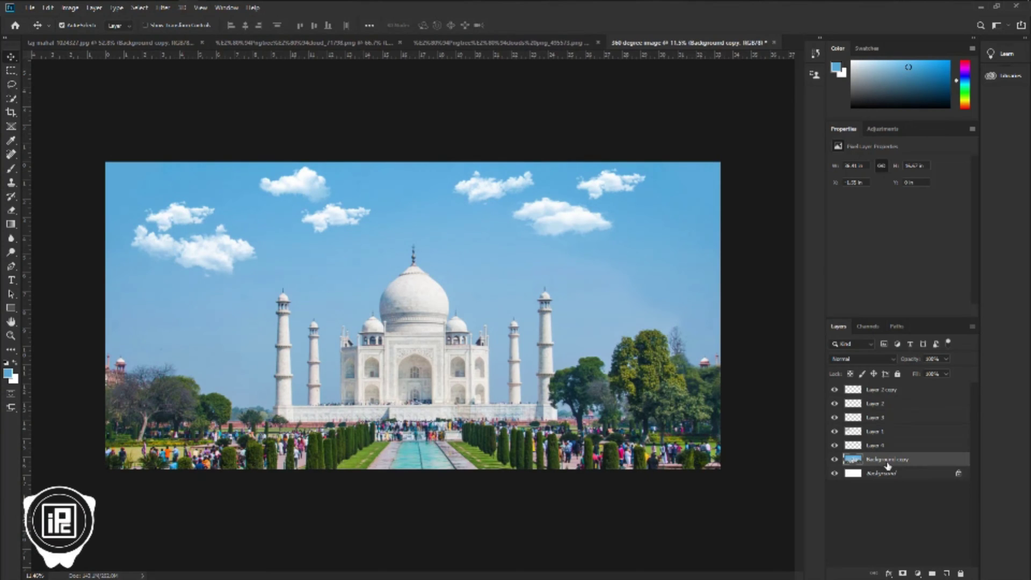
pyautogui.press('shift')
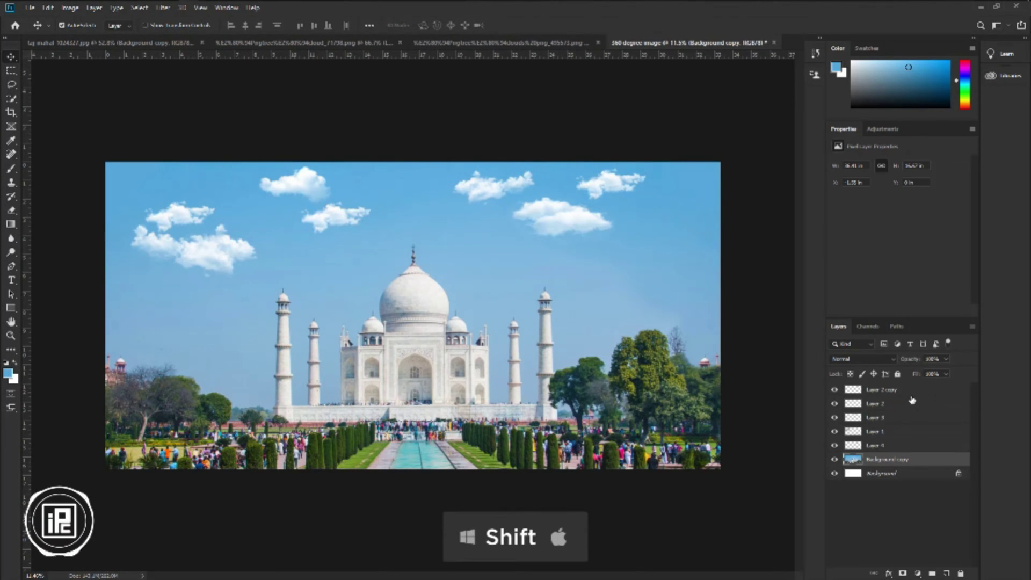
pyautogui.keyDown('shift'); pyautogui.click(912, 395); pyautogui.keyUp('shift')
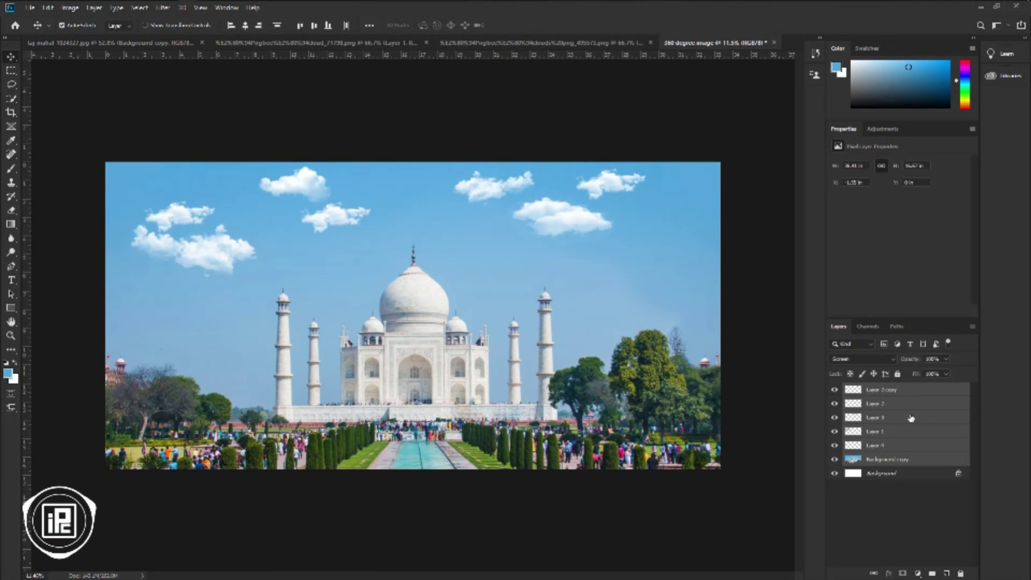
pyautogui.rightClick(912, 419)
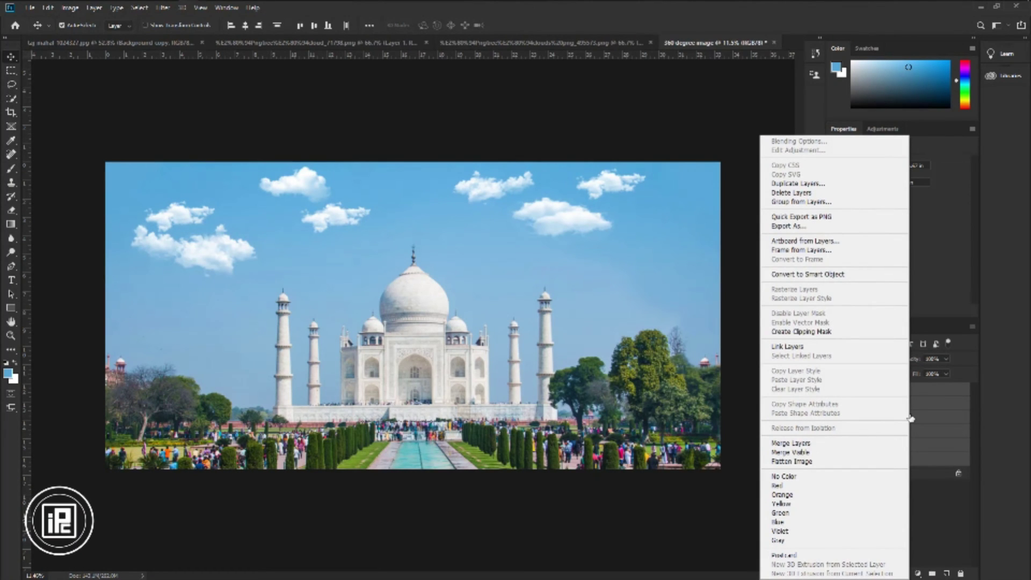
pyautogui.click(833, 447)
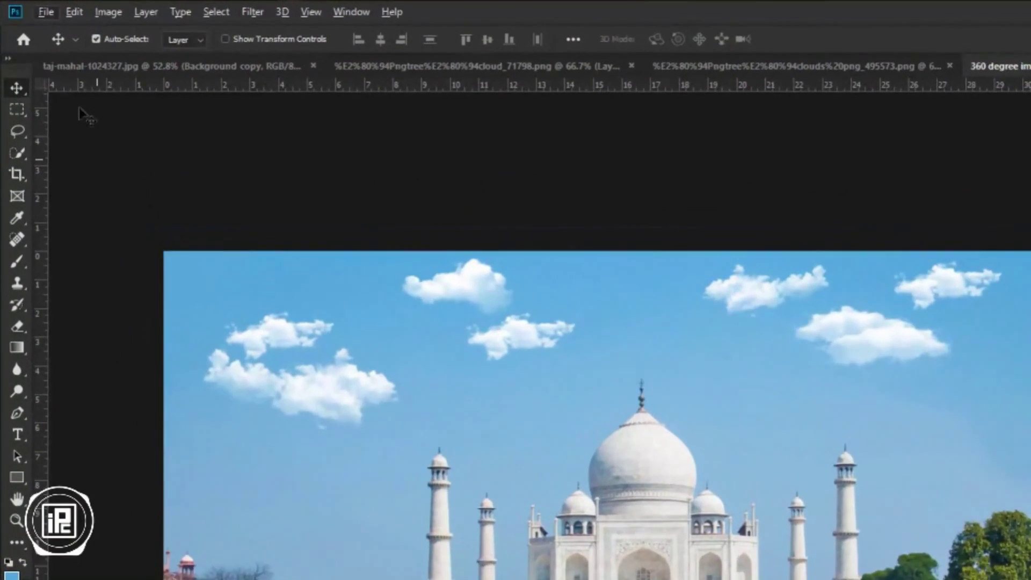
# Import the create 360 image.xmp template from Downloads into the Taj Mahal panorama's File Info, replacing existing properties.
pyautogui.click(29, 7)
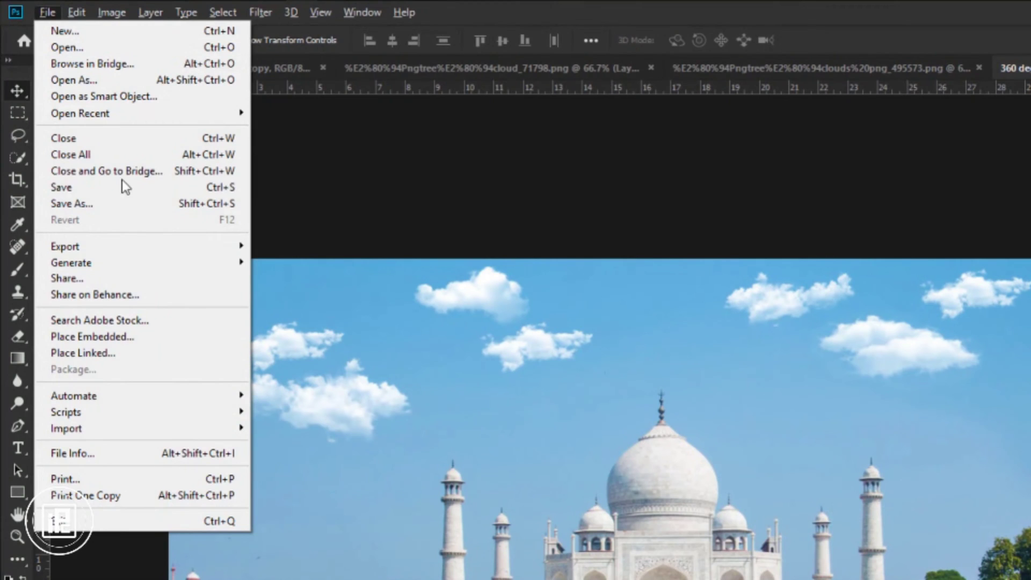
pyautogui.click(151, 453)
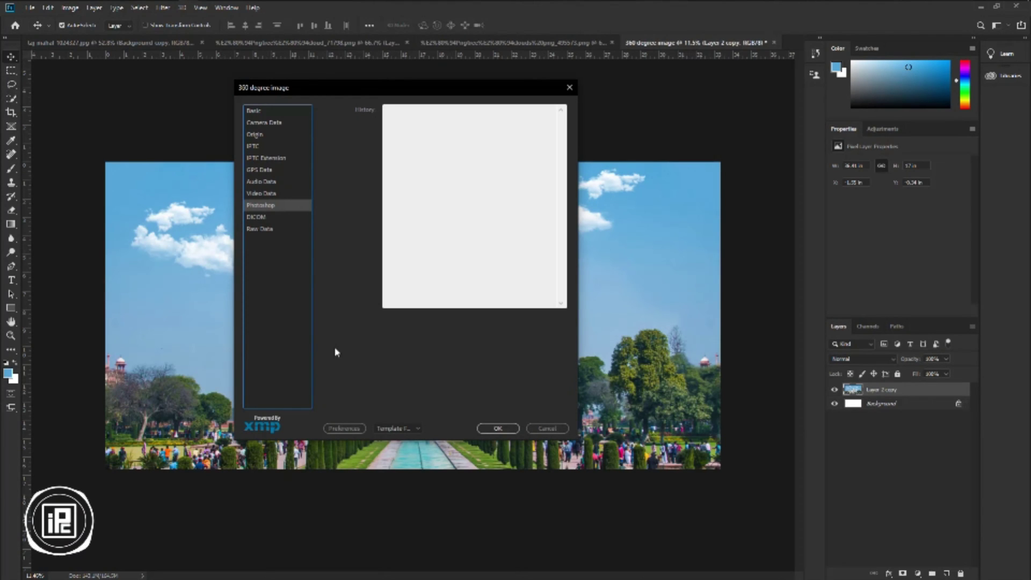
pyautogui.click(390, 428)
pyautogui.click(405, 456)
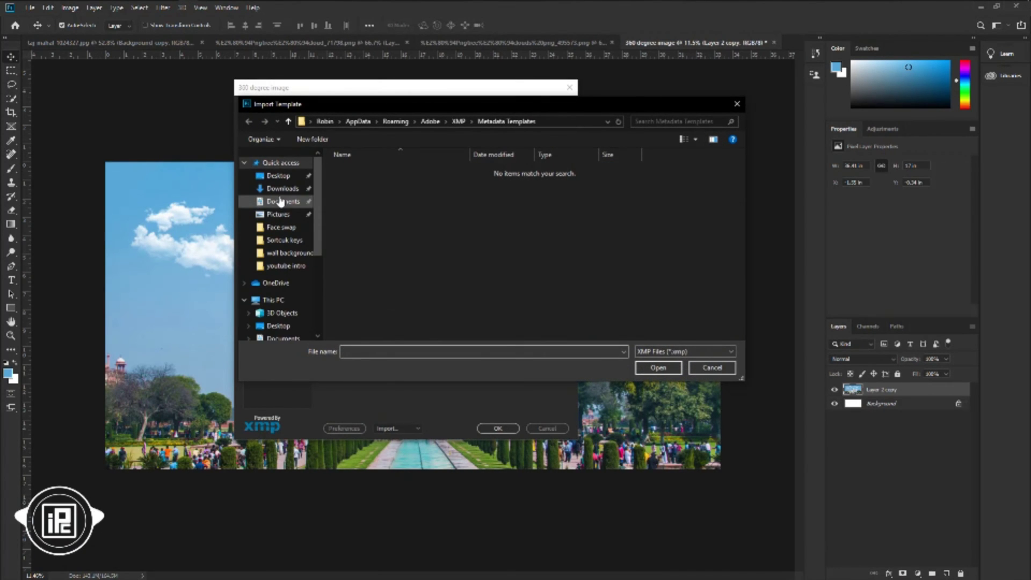
pyautogui.click(281, 189)
pyautogui.click(360, 253)
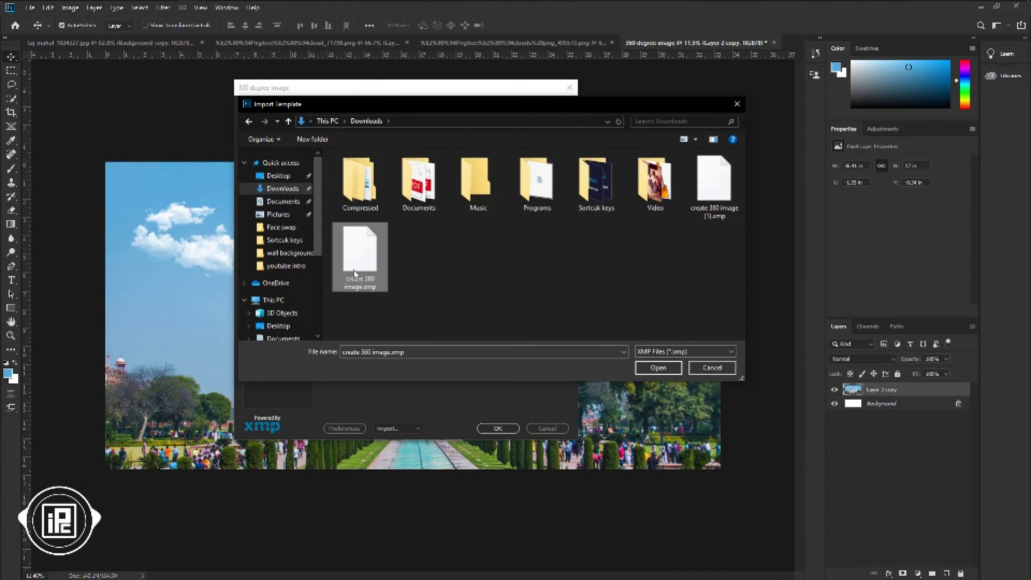
pyautogui.click(653, 370)
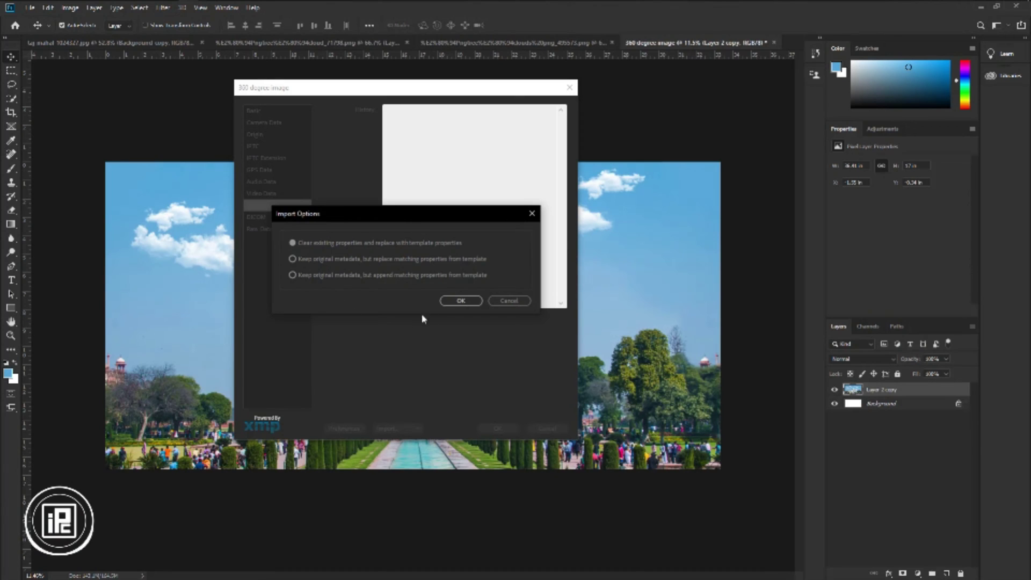
pyautogui.click(460, 301)
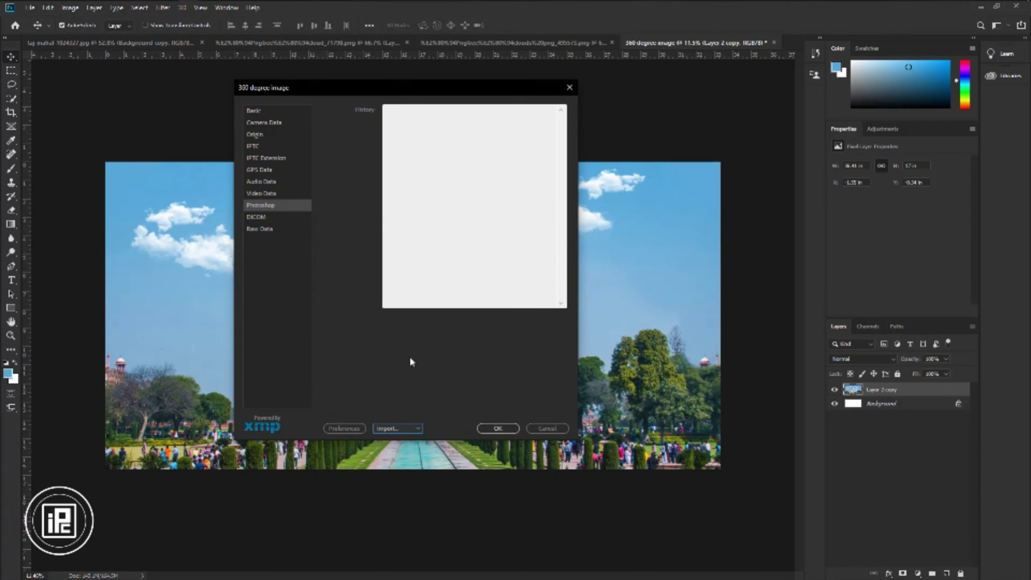
pyautogui.click(497, 429)
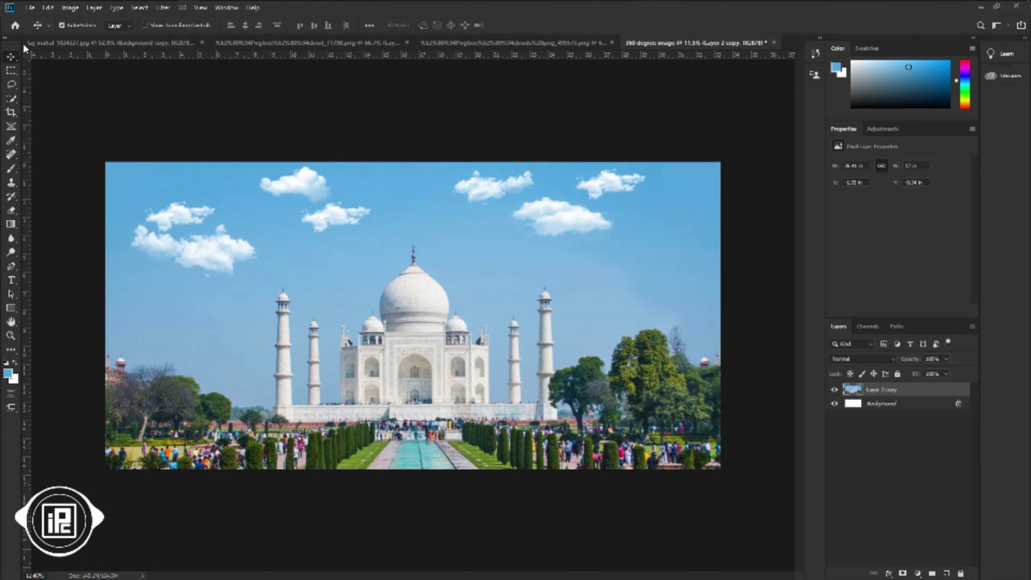
# Save As with JPEG format under the name 360 degree image.jpg.
pyautogui.click(30, 8)
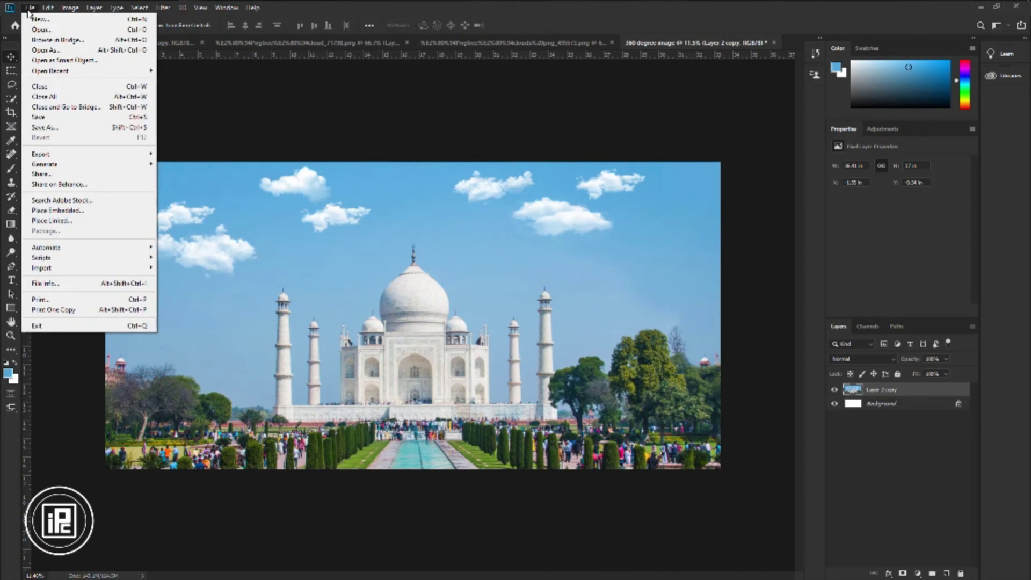
pyautogui.click(78, 127)
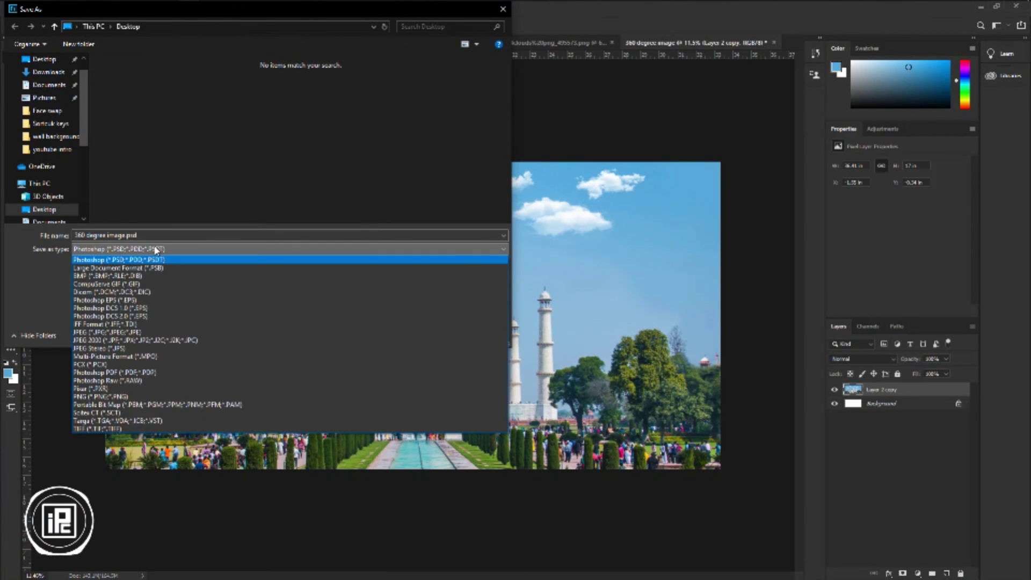
pyautogui.click(171, 332)
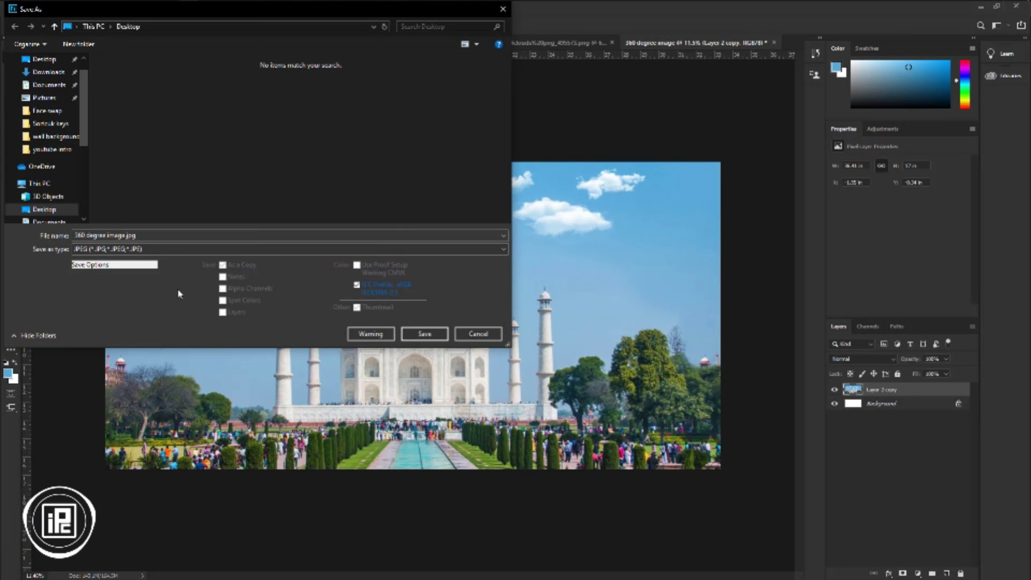
pyautogui.click(418, 335)
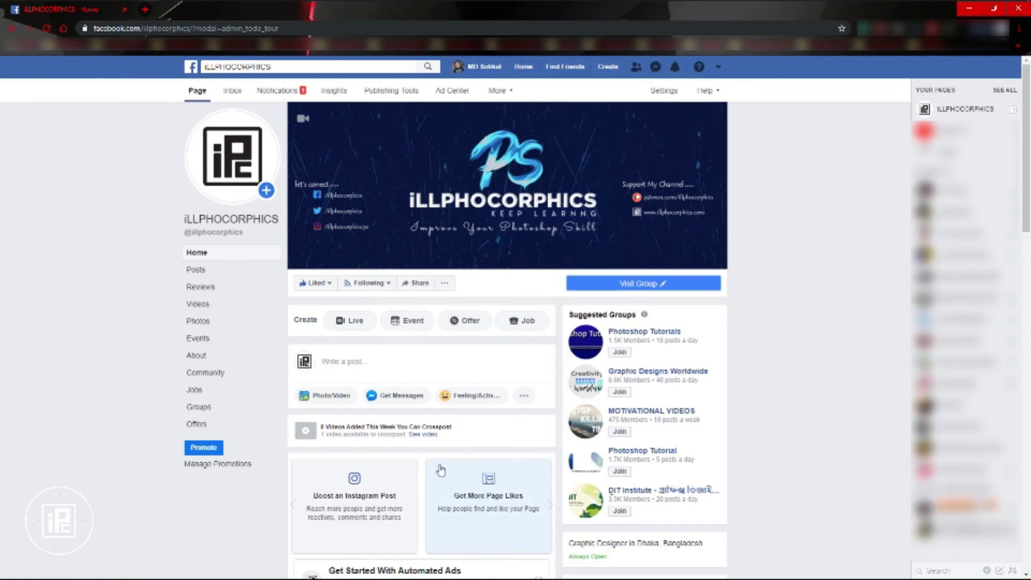
# Start a Photo/Video page post and attach 360 degree image.jpg from the Desktop.
pyautogui.click(332, 404)
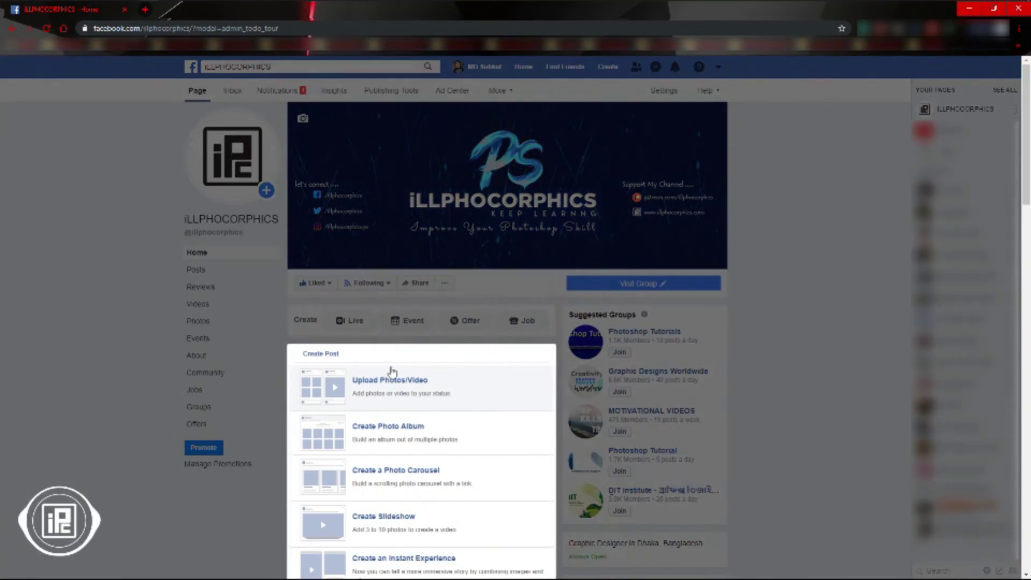
pyautogui.click(394, 376)
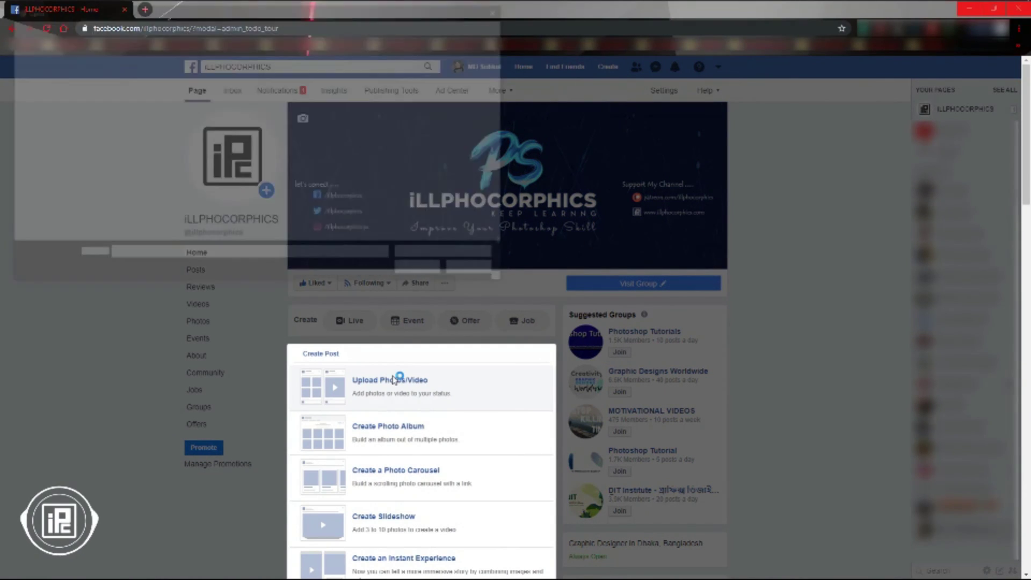
pyautogui.click(120, 111)
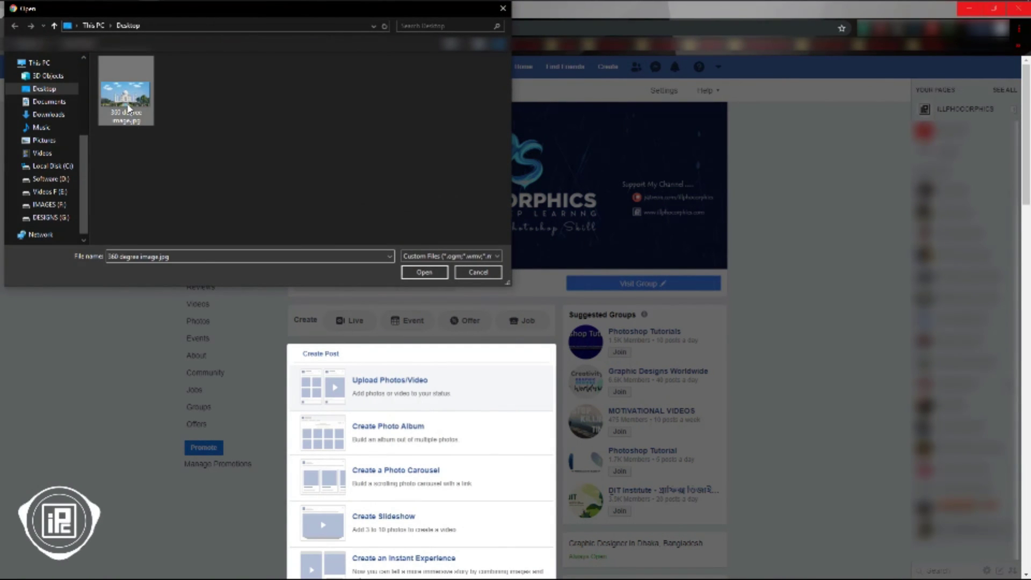
pyautogui.click(424, 272)
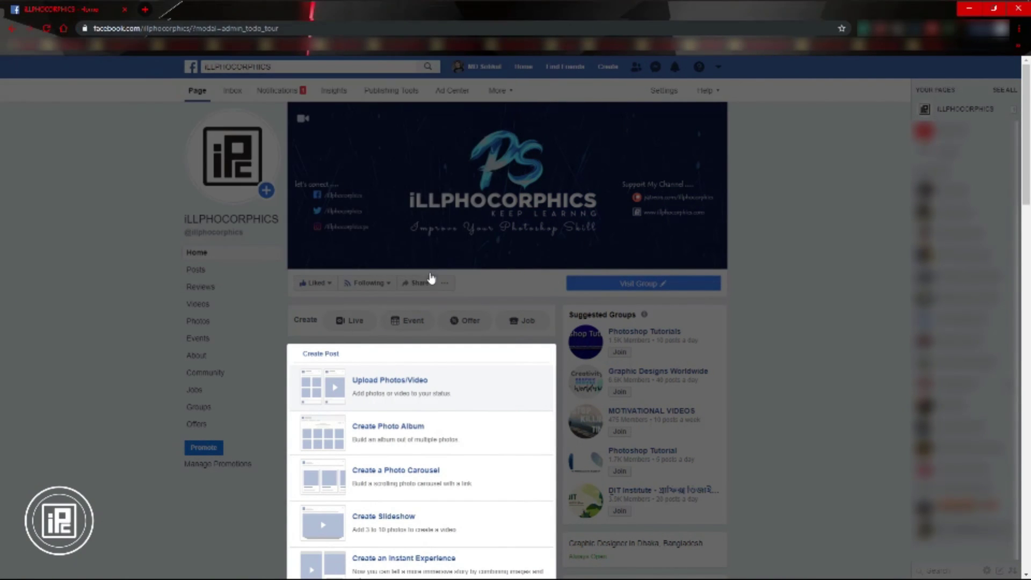
# Caption the post '360 degree image' and share it to the page.
pyautogui.write('360 degree image')
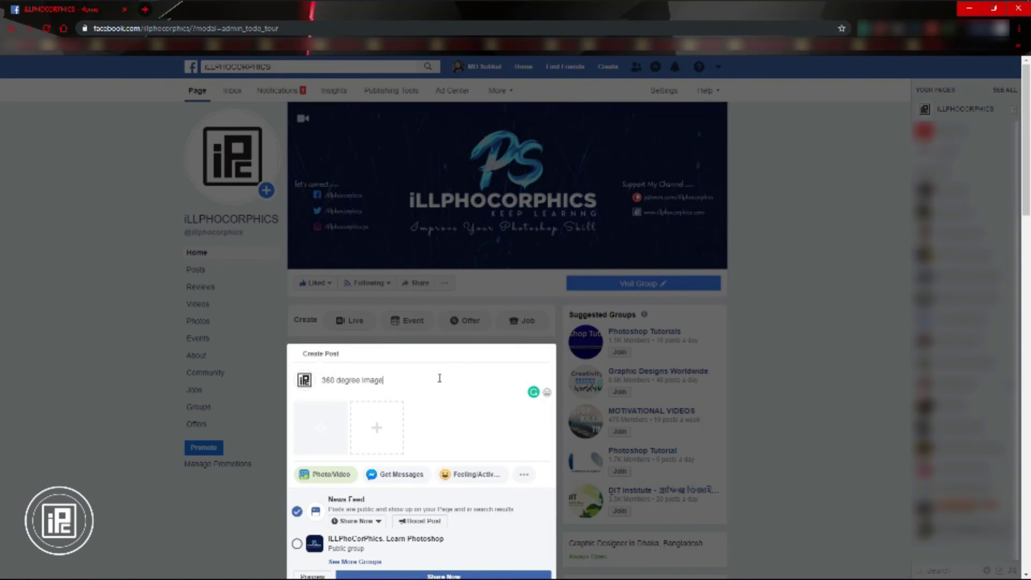
pyautogui.scroll(-3, 440, 379)
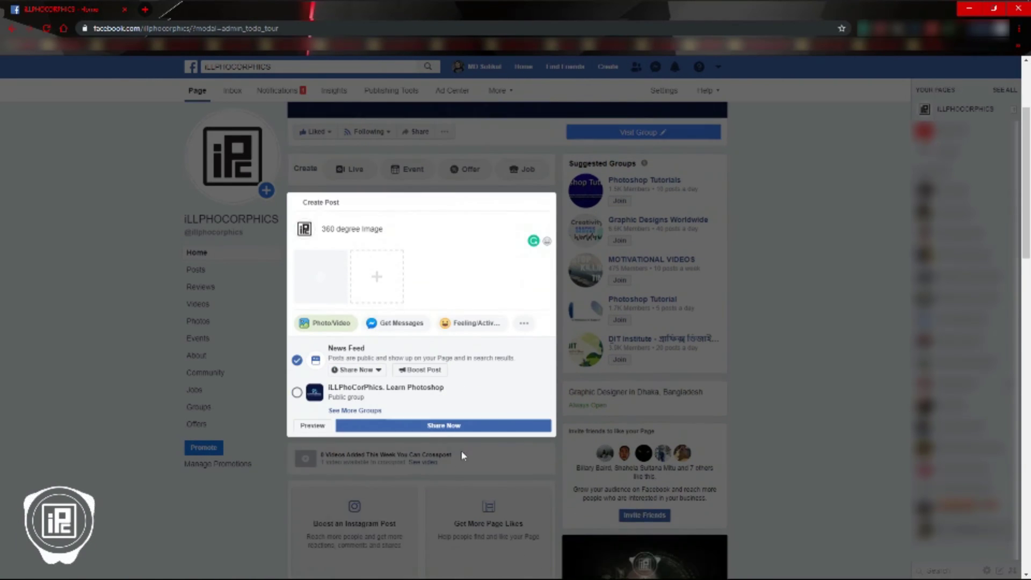
pyautogui.click(430, 418)
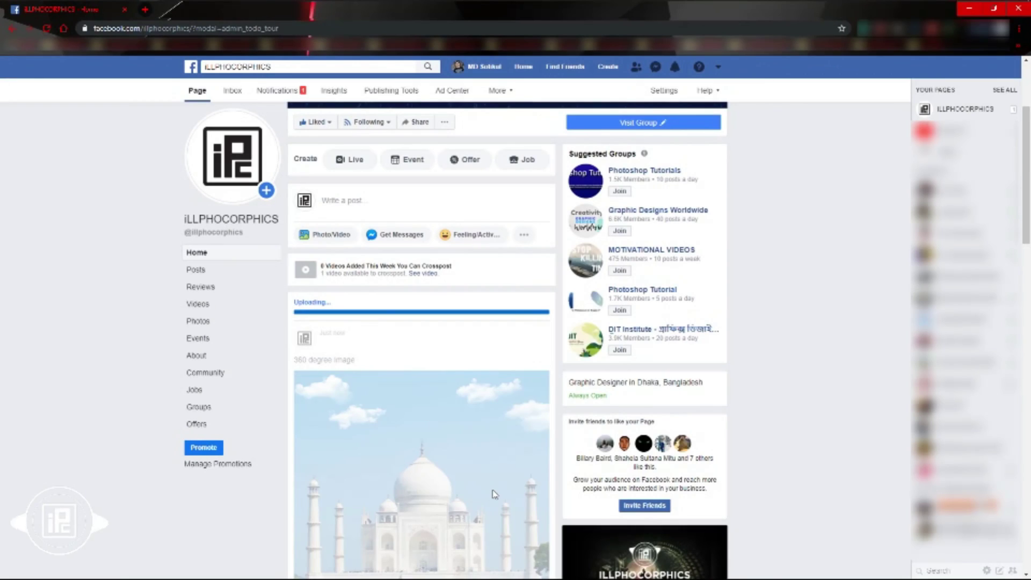
pyautogui.scroll(-3, 493, 493)
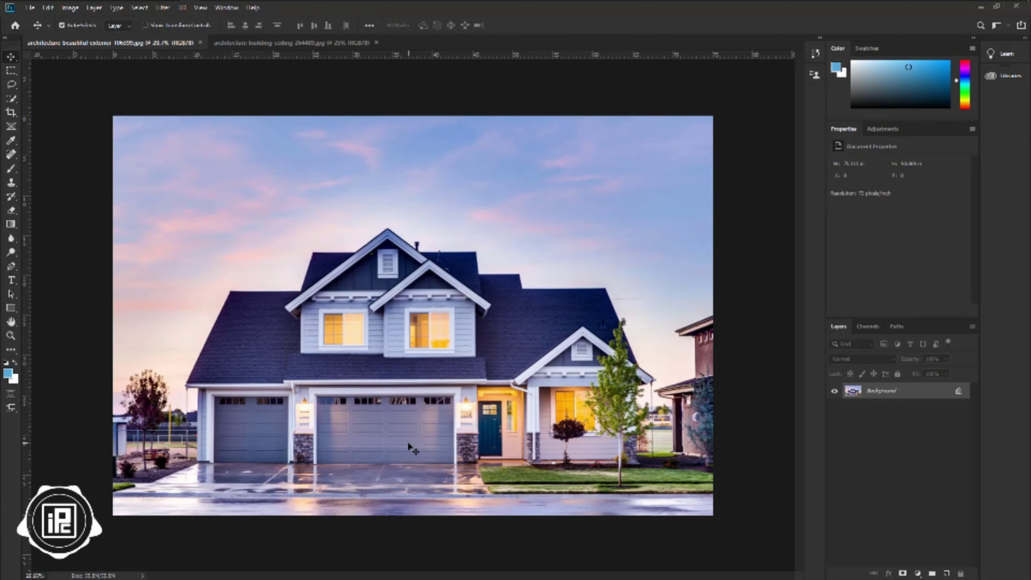
# Create a new blank 10000 × 5000 px document.
pyautogui.click(31, 9)
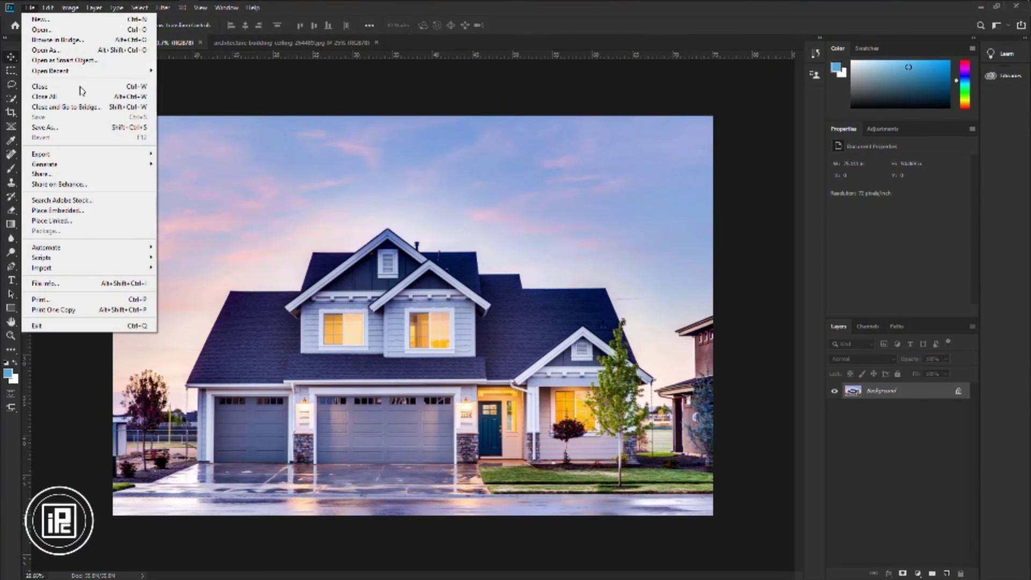
pyautogui.click(30, 8)
pyautogui.hotkey('ctrl', 'n')
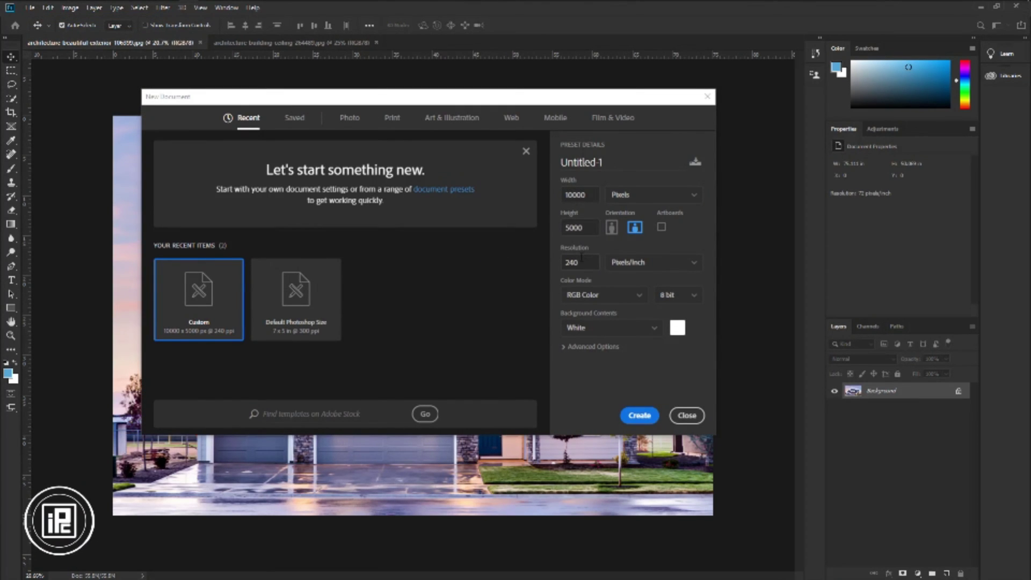
pyautogui.moveTo(578, 263); pyautogui.dragTo(556, 266)
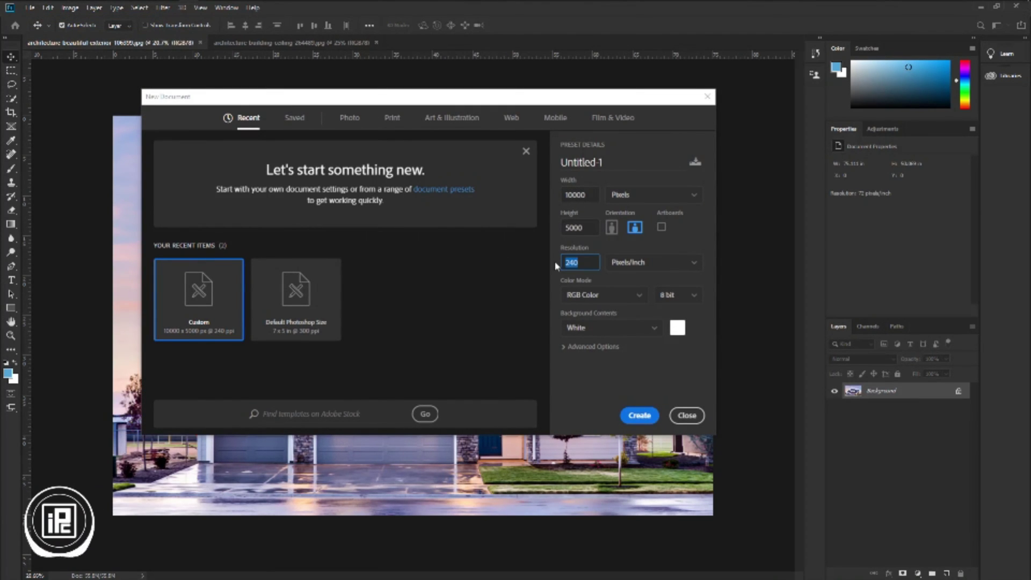
pyautogui.click(641, 412)
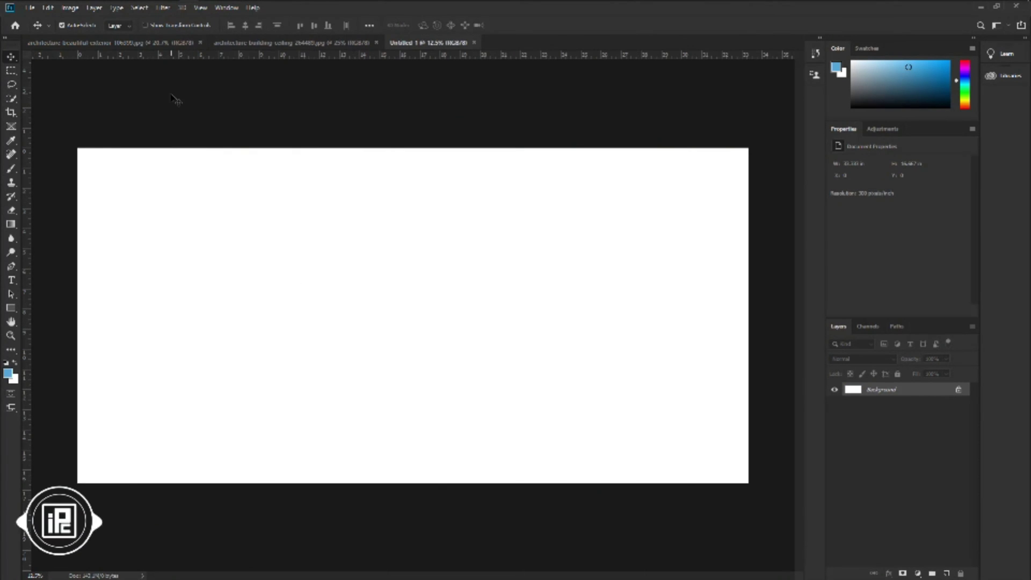
# Unlock the house photo's Background layer and drag it onto the Untitled-1 canvas.
pyautogui.click(133, 47)
pyautogui.click(960, 393)
pyautogui.moveTo(544, 372); pyautogui.dragTo(447, 310)
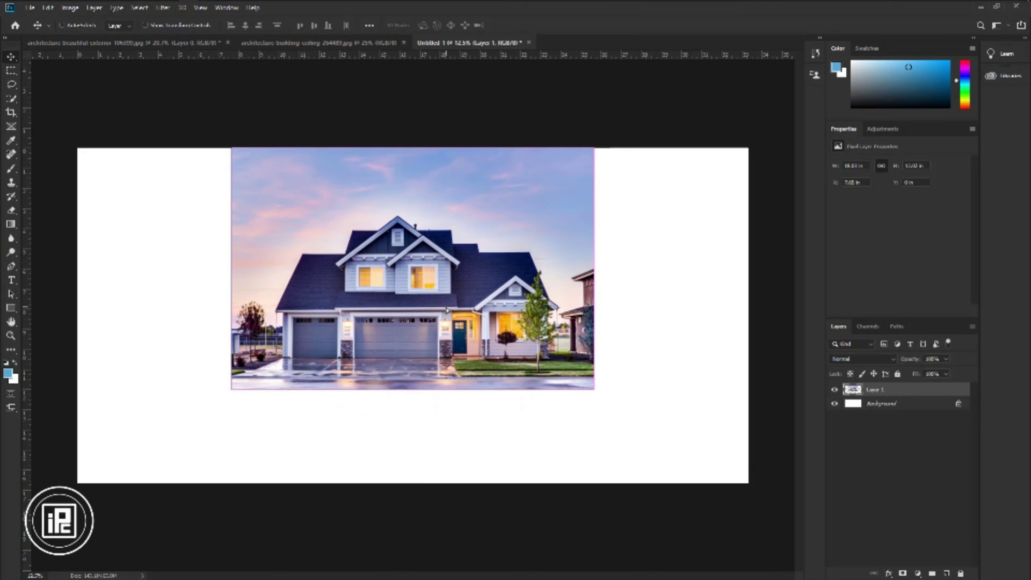
# Free-transform the house layer, stretching its bottom, sides and top to the canvas edges, and commit.
pyautogui.hotkey('ctrl', 't')
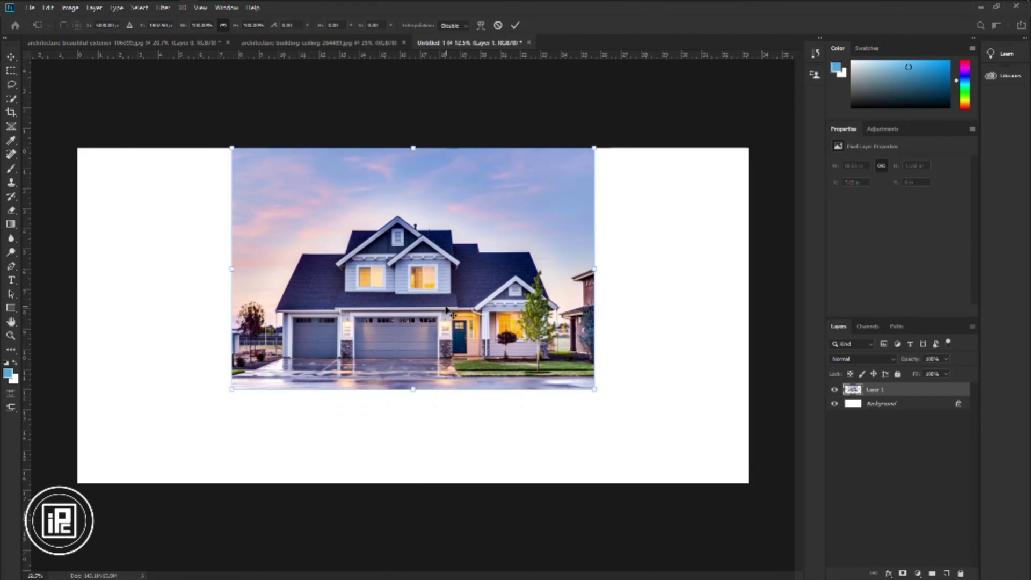
pyautogui.moveTo(414, 389); pyautogui.dragTo(414, 484)
pyautogui.press('shift')
pyautogui.moveTo(665, 316); pyautogui.dragTo(748, 315)
pyautogui.moveTo(161, 316); pyautogui.dragTo(79, 314)
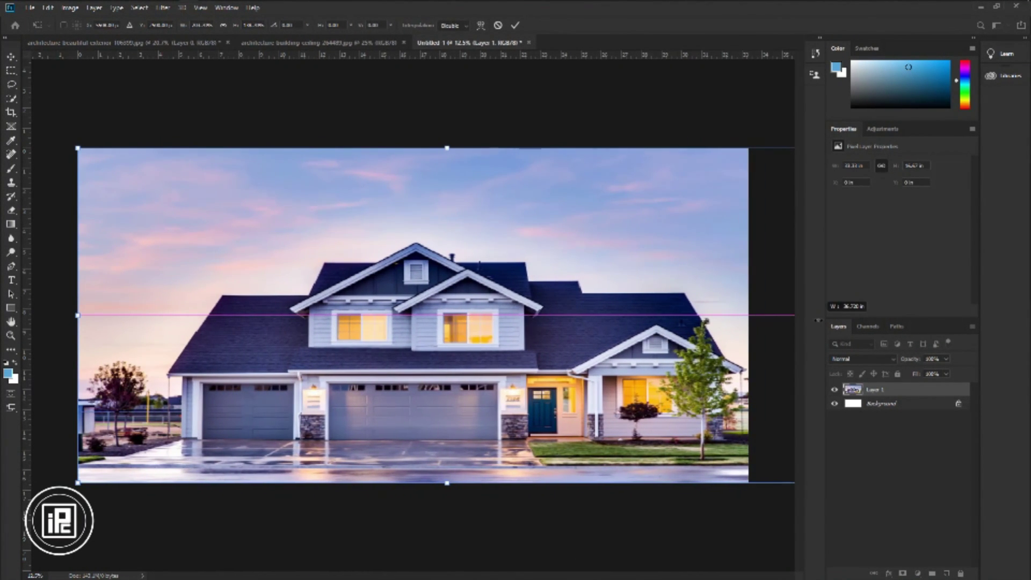
pyautogui.hotkey('ctrl', 'z')
pyautogui.moveTo(413, 149); pyautogui.dragTo(413, 101)
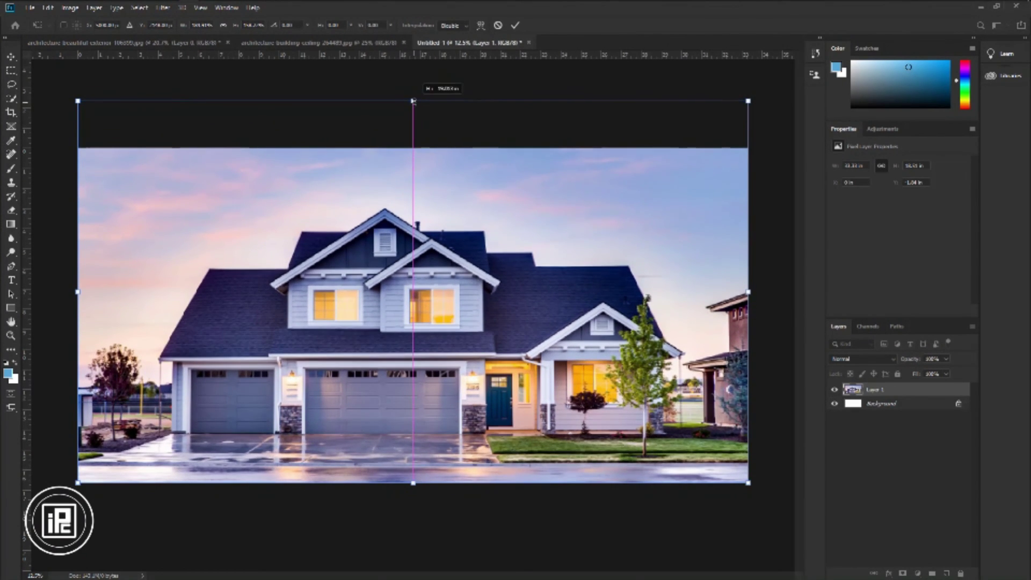
pyautogui.click(516, 26)
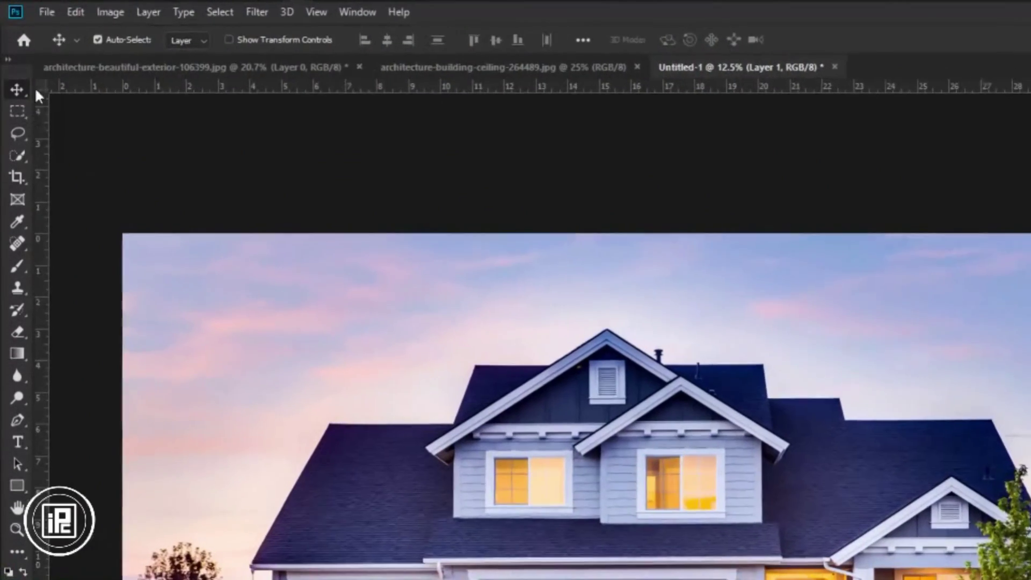
# Import the create 360 image.xmp template into Untitled-1's File Info, replacing existing properties.
pyautogui.click(46, 13)
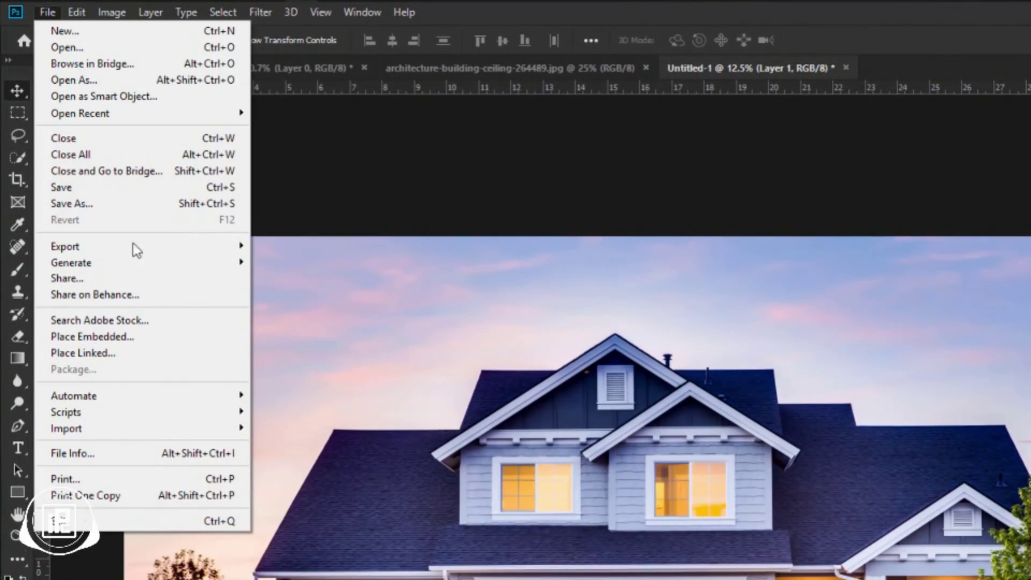
pyautogui.click(159, 451)
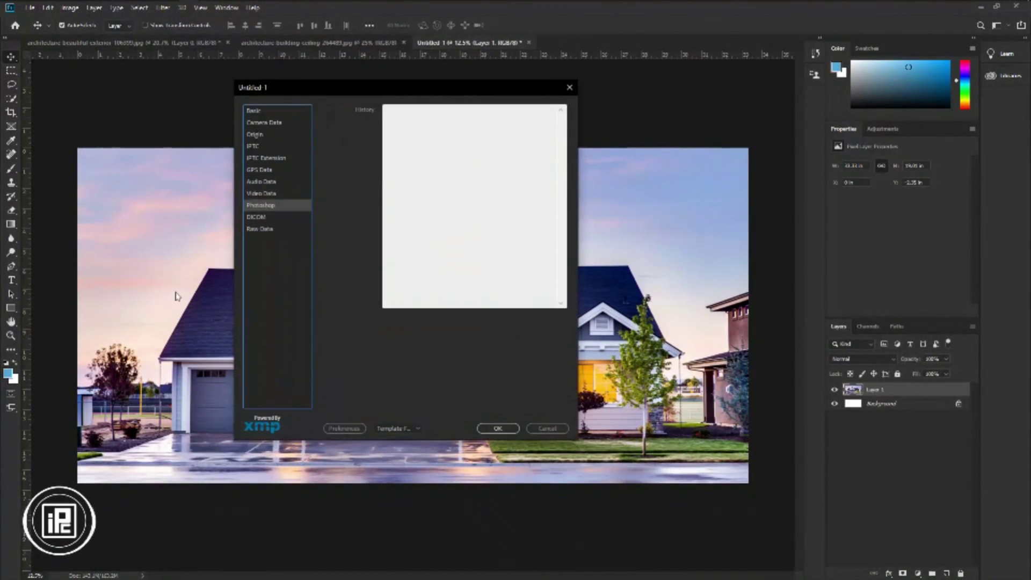
pyautogui.click(396, 428)
pyautogui.click(404, 456)
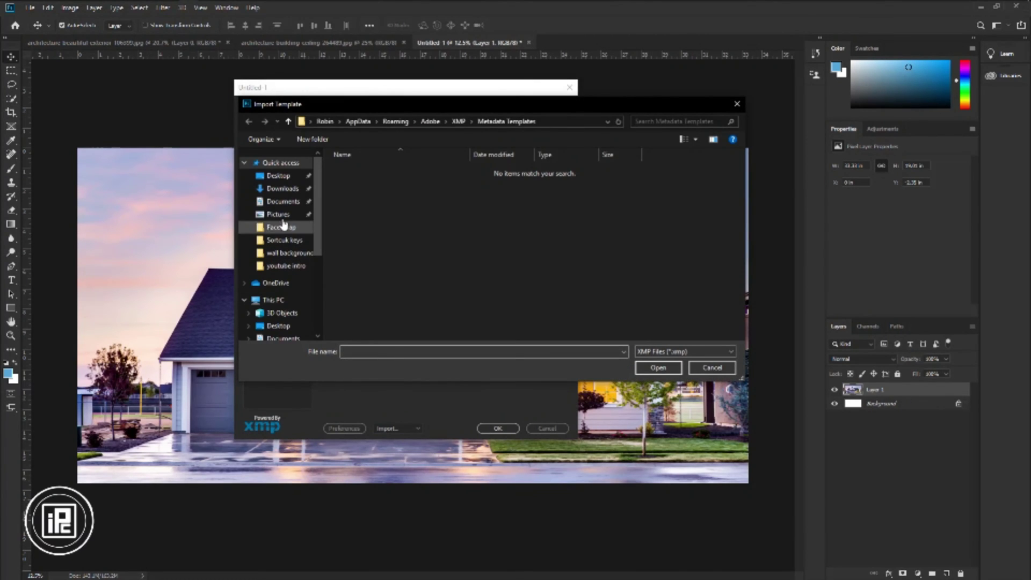
pyautogui.click(283, 188)
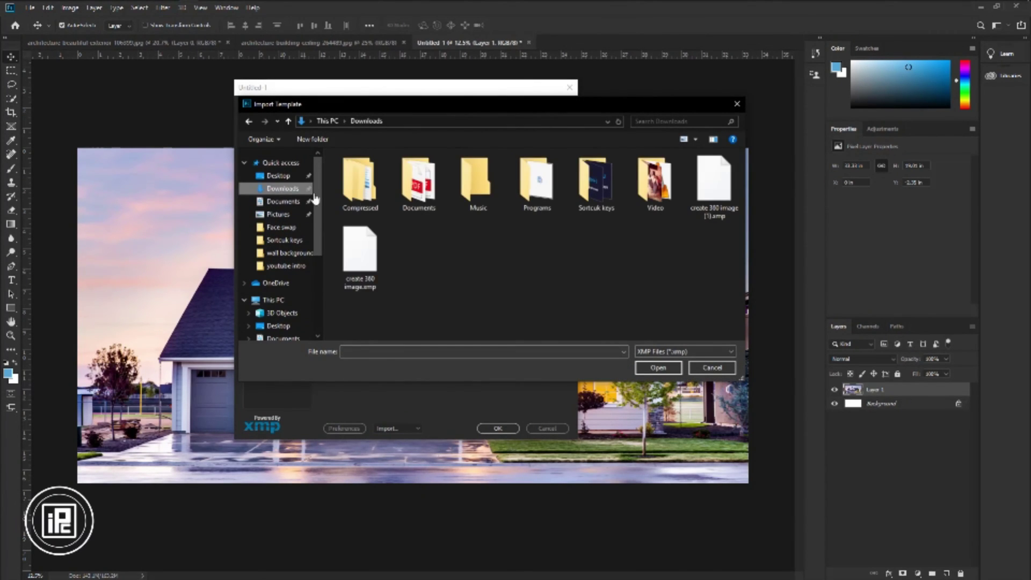
pyautogui.click(357, 280)
pyautogui.click(658, 368)
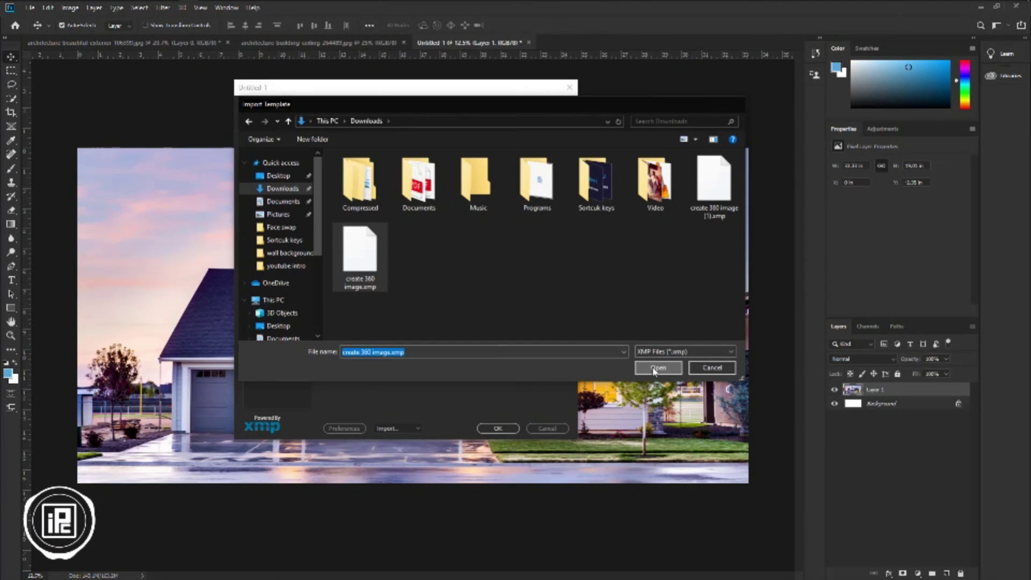
pyautogui.click(461, 302)
pyautogui.click(505, 429)
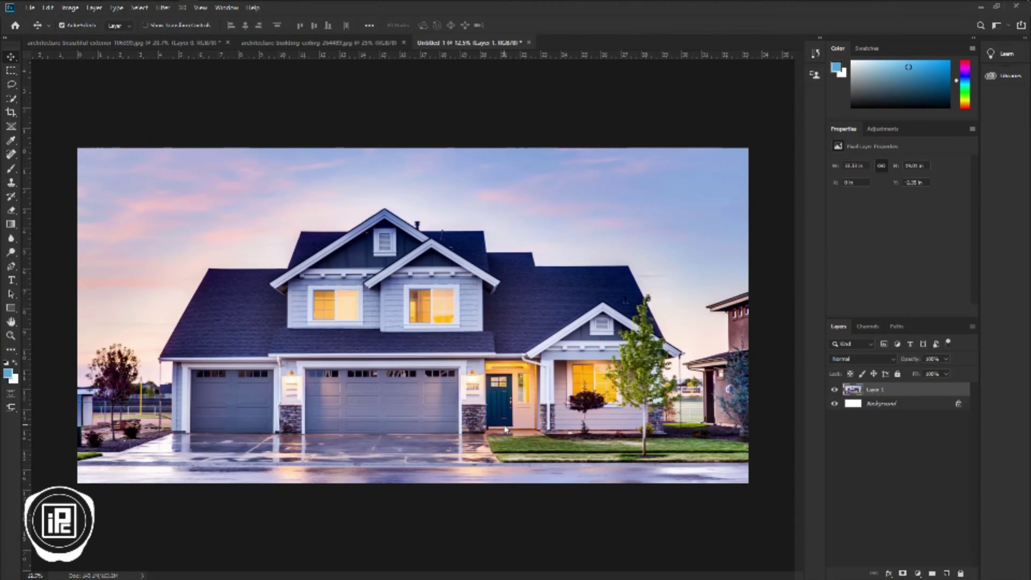
# Save the house canvas to the Desktop as JPEG 1.jpg, then delete the house layer.
pyautogui.click(30, 8)
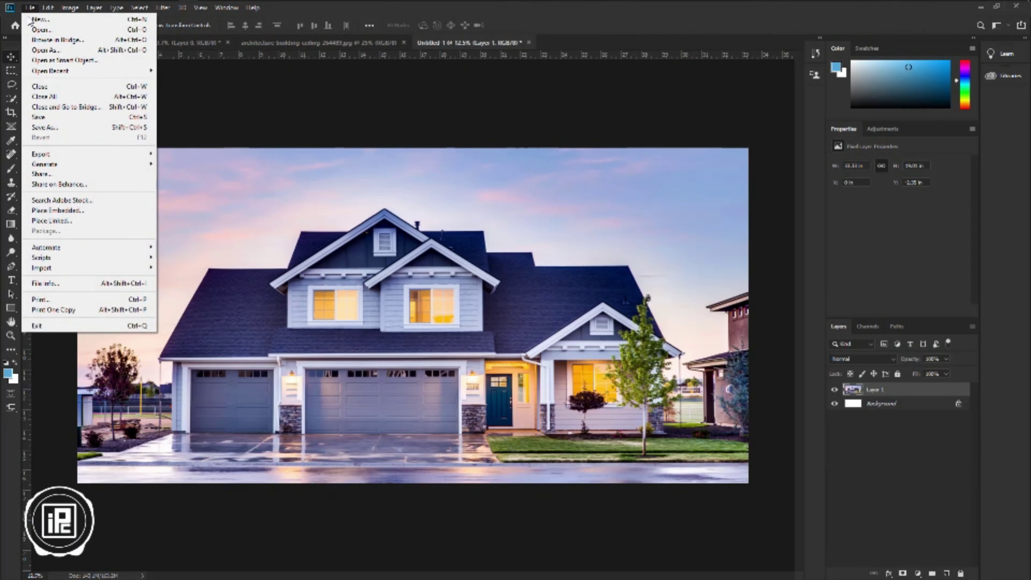
pyautogui.click(63, 128)
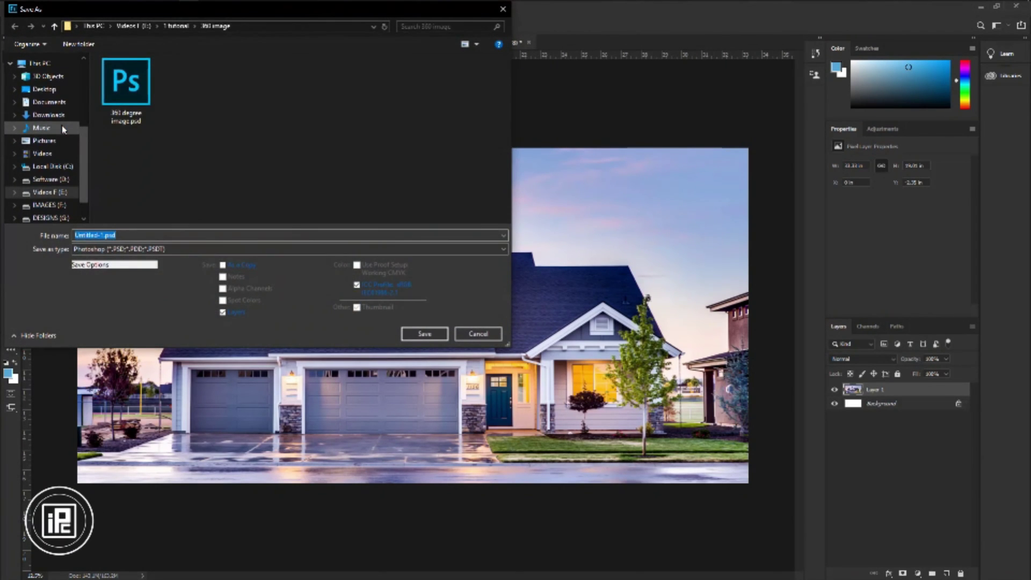
pyautogui.click(47, 90)
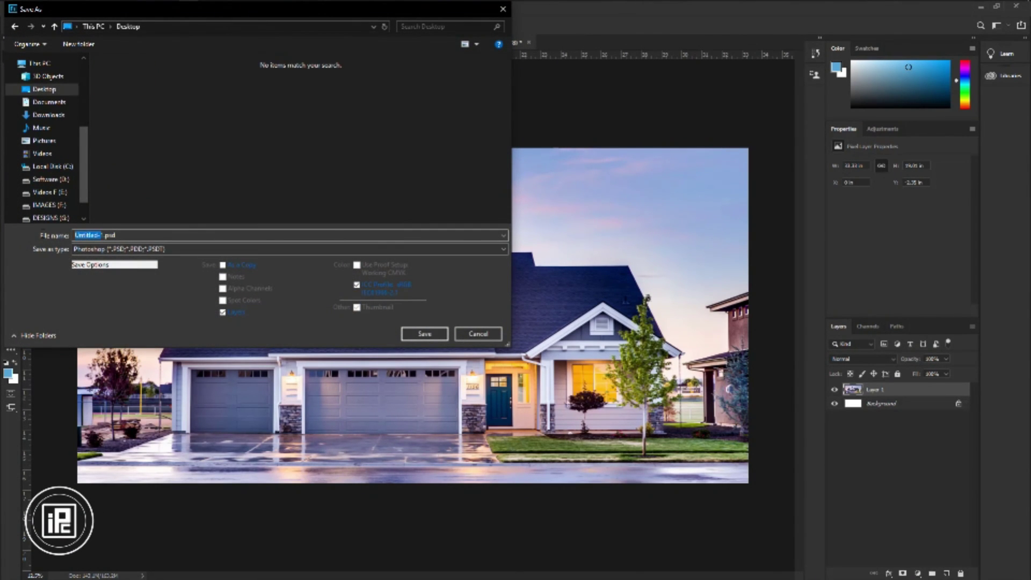
pyautogui.write('1')
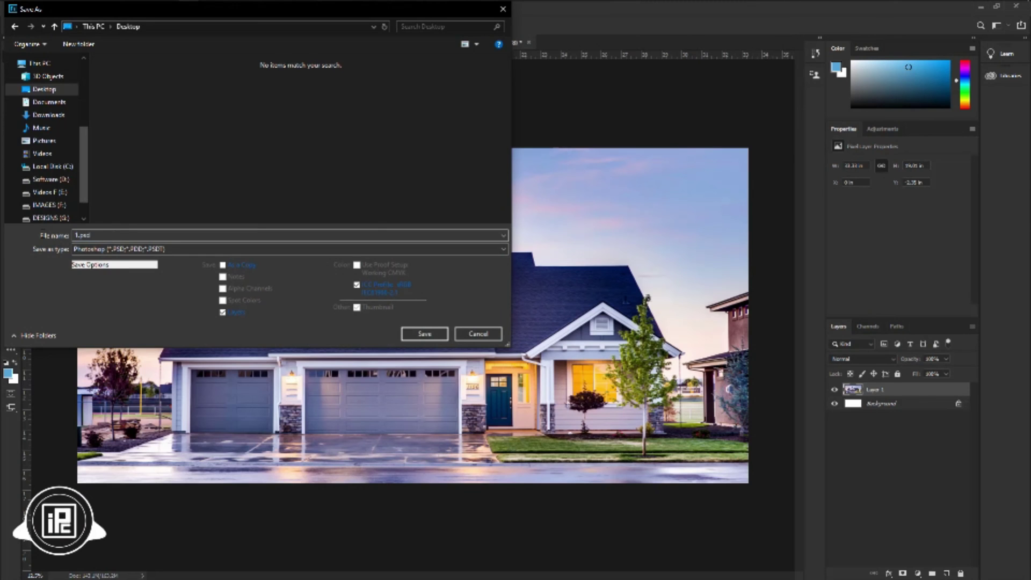
pyautogui.click(112, 250)
pyautogui.click(143, 336)
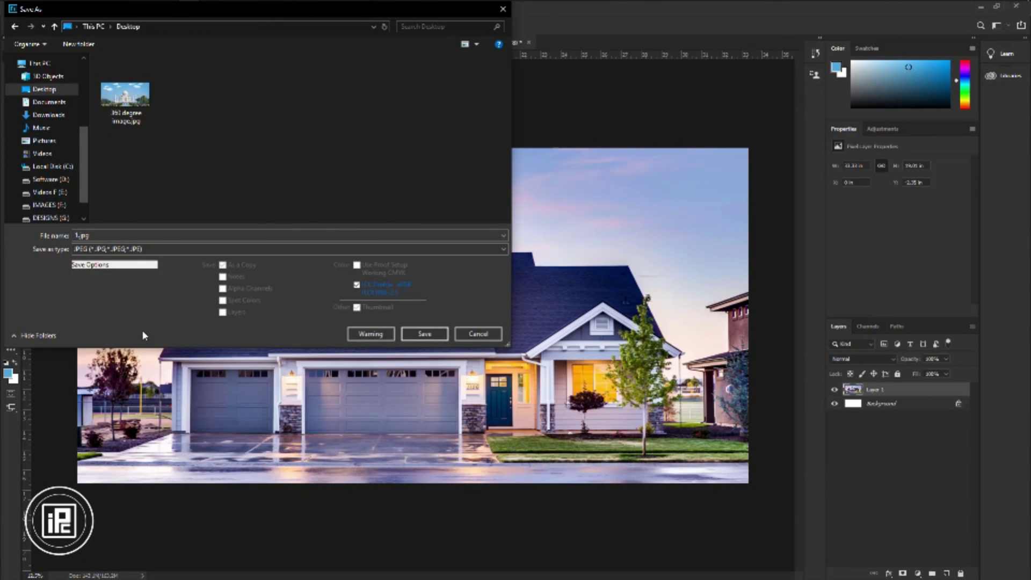
pyautogui.click(424, 334)
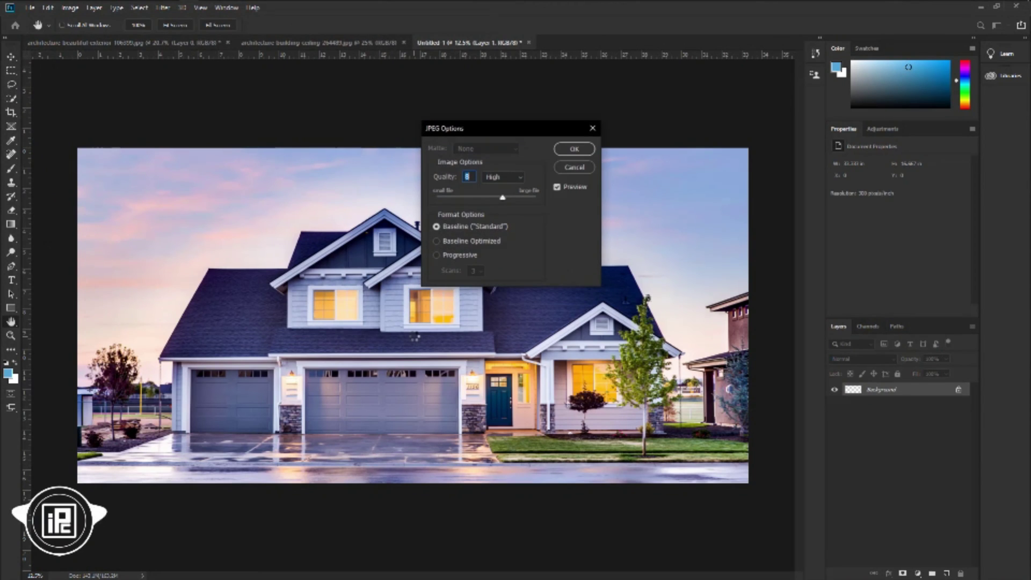
pyautogui.click(575, 151)
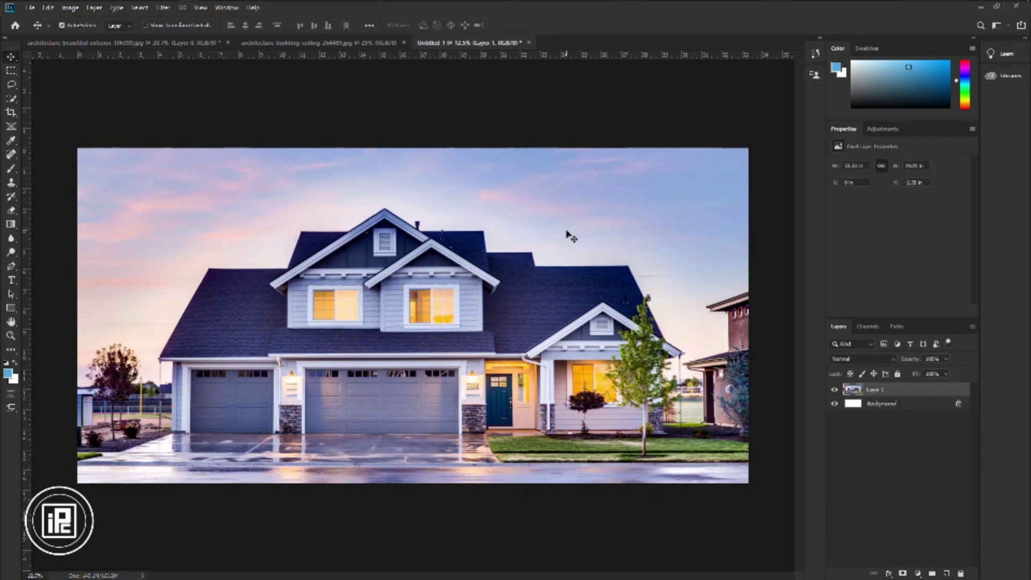
pyautogui.press('Delete')
# Unlock the atrium photo's Background layer and move it onto the Untitled-1 canvas.
pyautogui.click(337, 44)
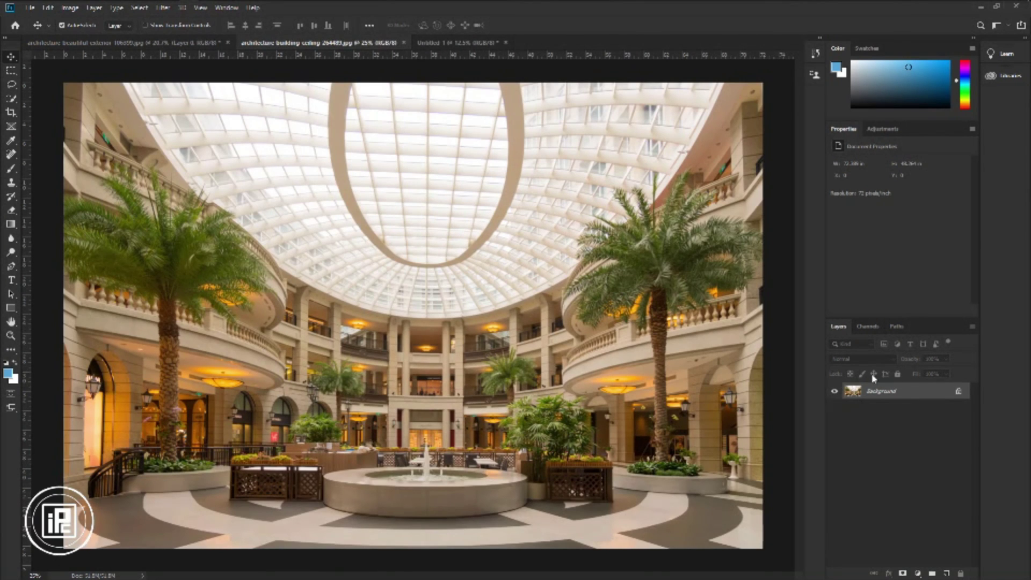
pyautogui.click(958, 392)
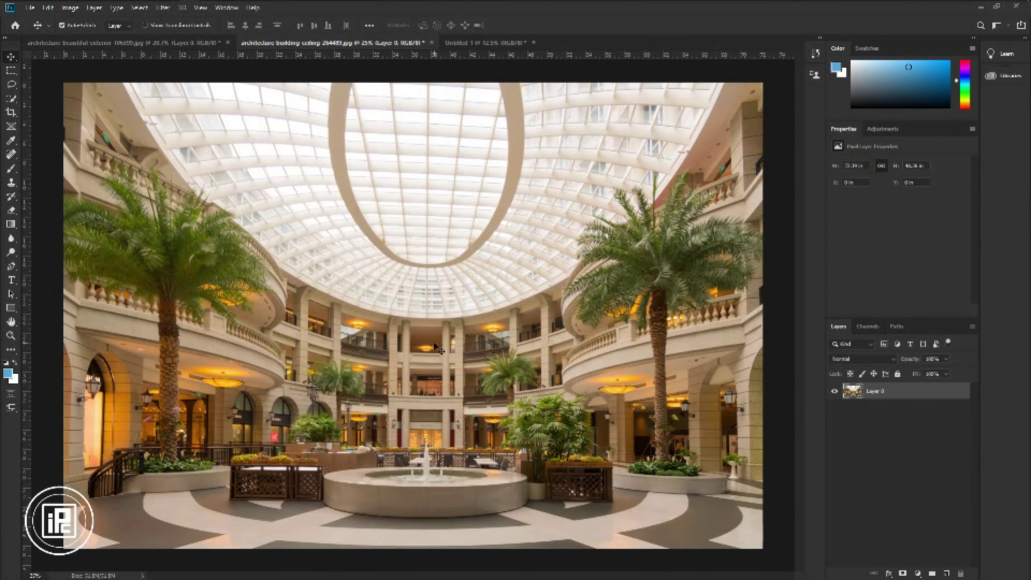
pyautogui.moveTo(435, 347); pyautogui.dragTo(436, 305)
# Stretch the atrium layer's bottom, sides and top to the canvas edges and commit the transform.
pyautogui.hotkey('ctrl', 't')
pyautogui.moveTo(414, 385); pyautogui.dragTo(412, 483)
pyautogui.press('shift')
pyautogui.moveTo(668, 318); pyautogui.dragTo(748, 317)
pyautogui.moveTo(161, 316); pyautogui.dragTo(78, 326)
pyautogui.moveTo(416, 149); pyautogui.dragTo(413, 104)
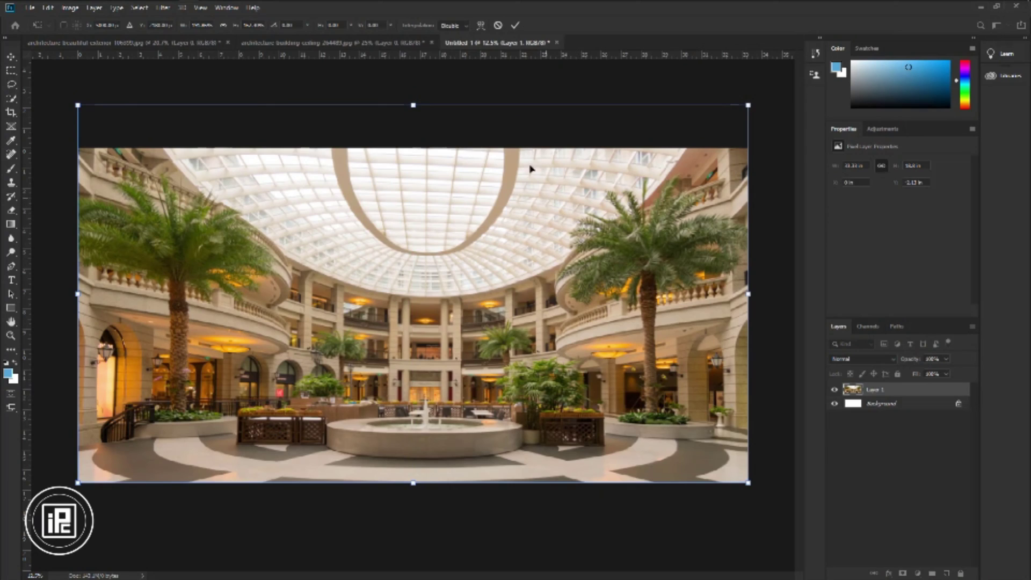
pyautogui.press('Return')
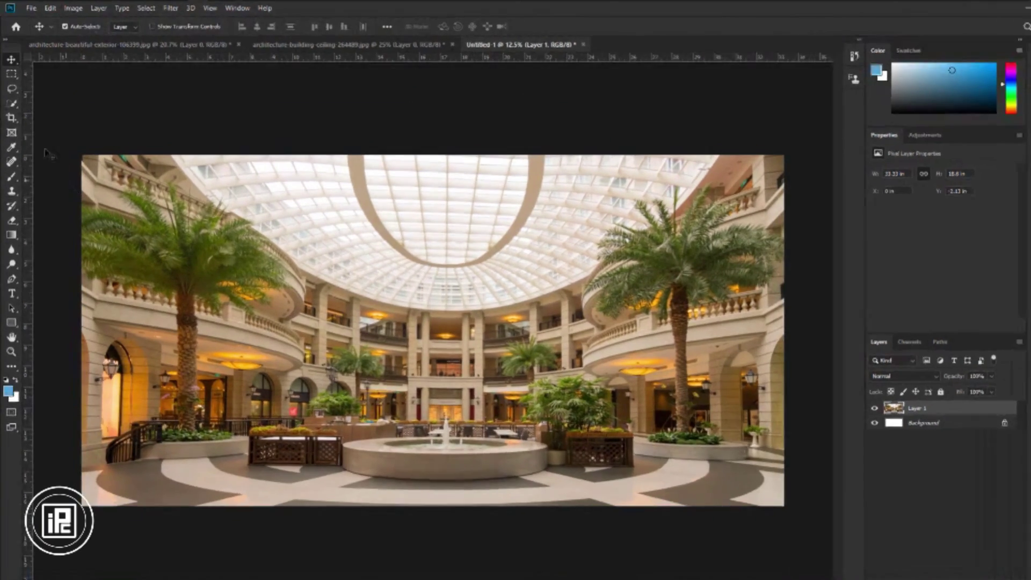
# Import Downloads\create 360 image.xmp into the atrium canvas's File Info and confirm.
pyautogui.click(30, 8)
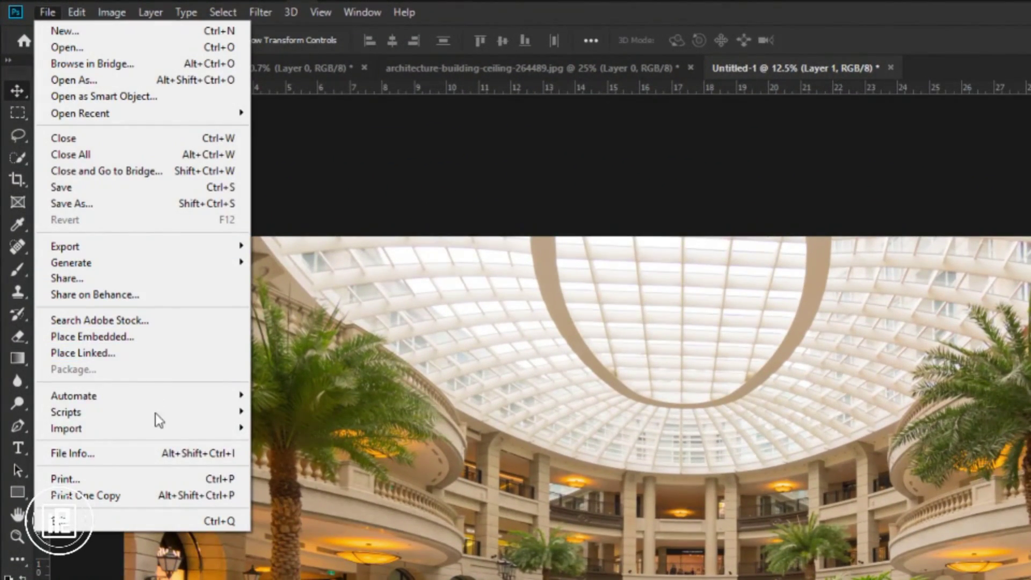
pyautogui.click(169, 454)
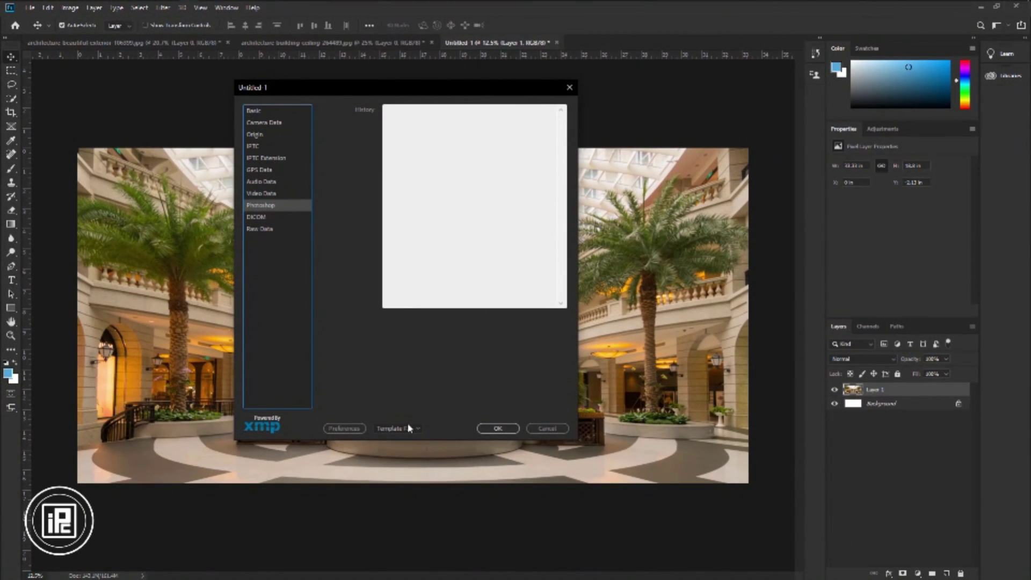
pyautogui.click(407, 428)
pyautogui.click(413, 454)
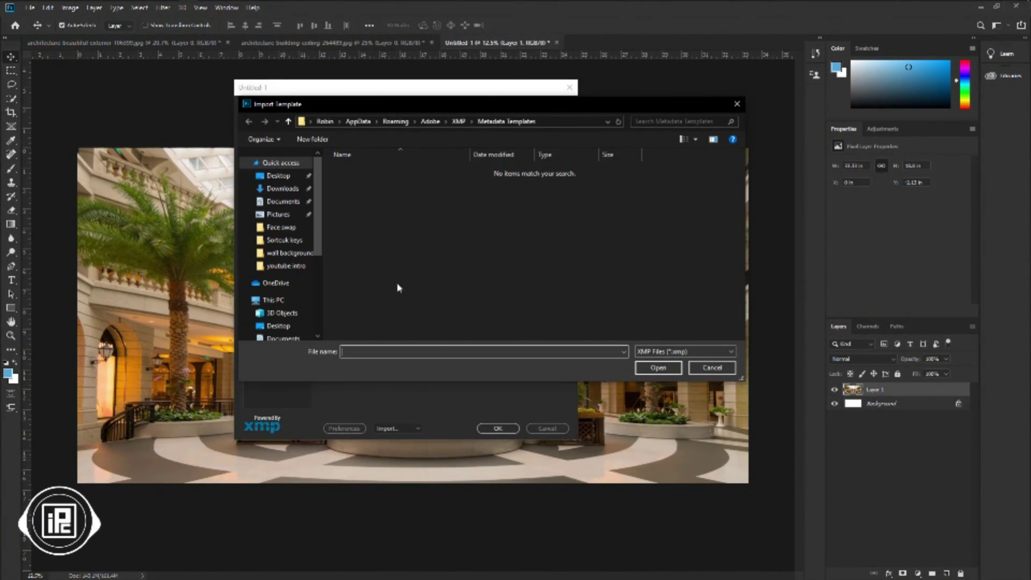
pyautogui.click(280, 188)
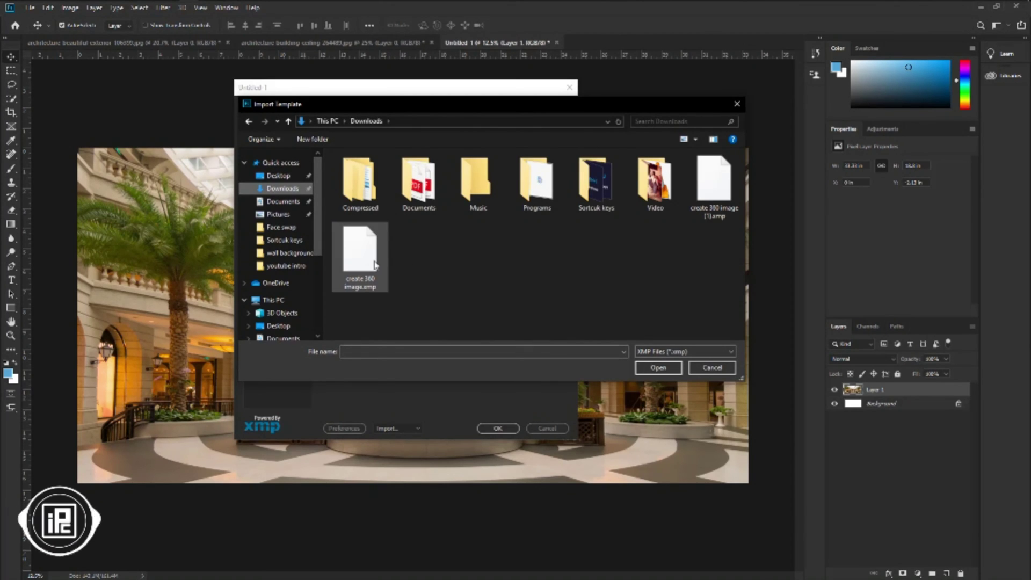
pyautogui.click(374, 265)
pyautogui.click(647, 369)
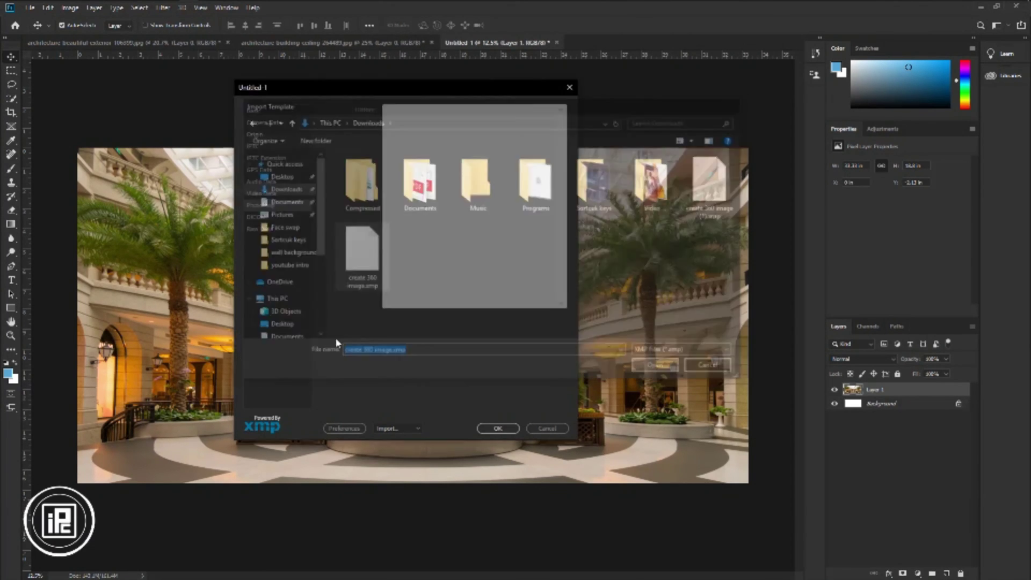
pyautogui.click(451, 302)
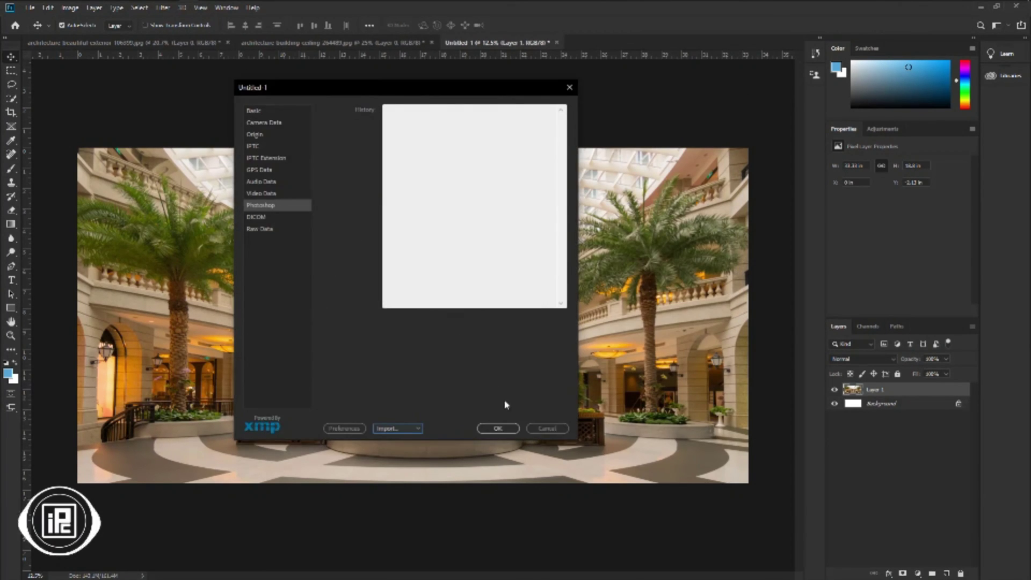
pyautogui.click(498, 428)
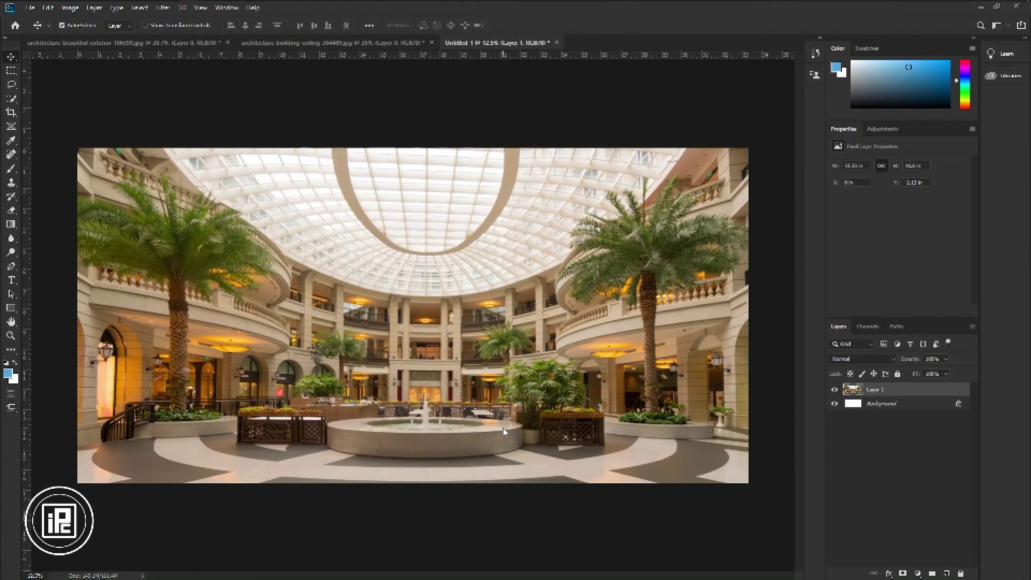
# Save the atrium canvas as JPEG 2.jpg at quality 8.
pyautogui.click(32, 10)
pyautogui.click(84, 127)
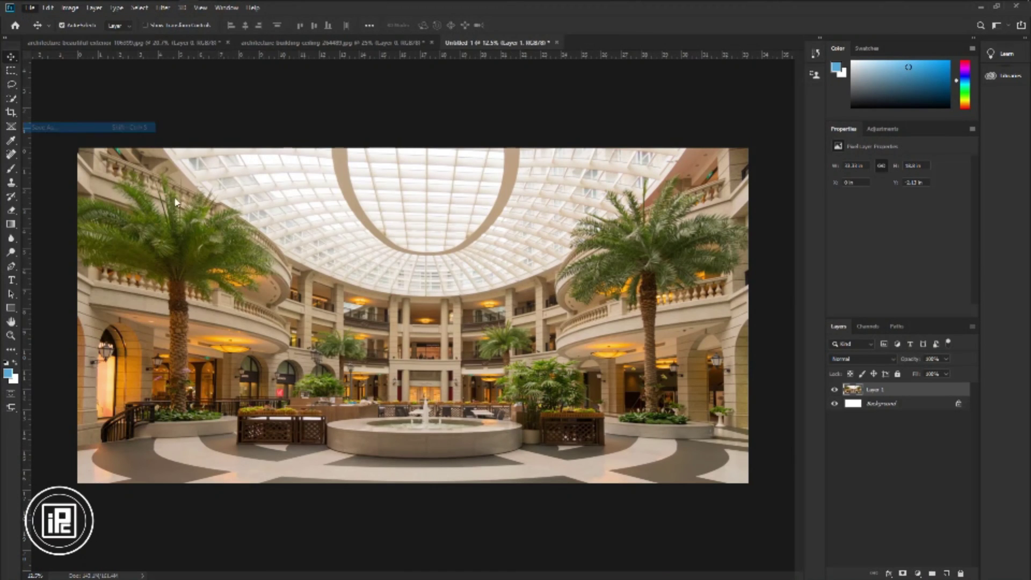
pyautogui.click(191, 249)
pyautogui.click(190, 334)
pyautogui.write('2')
pyautogui.click(418, 335)
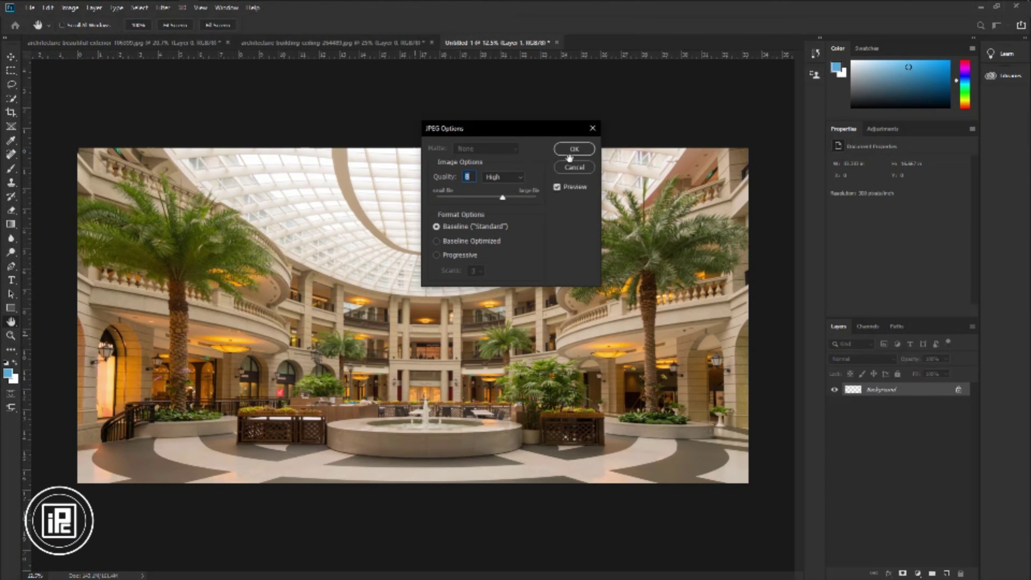
pyautogui.click(570, 155)
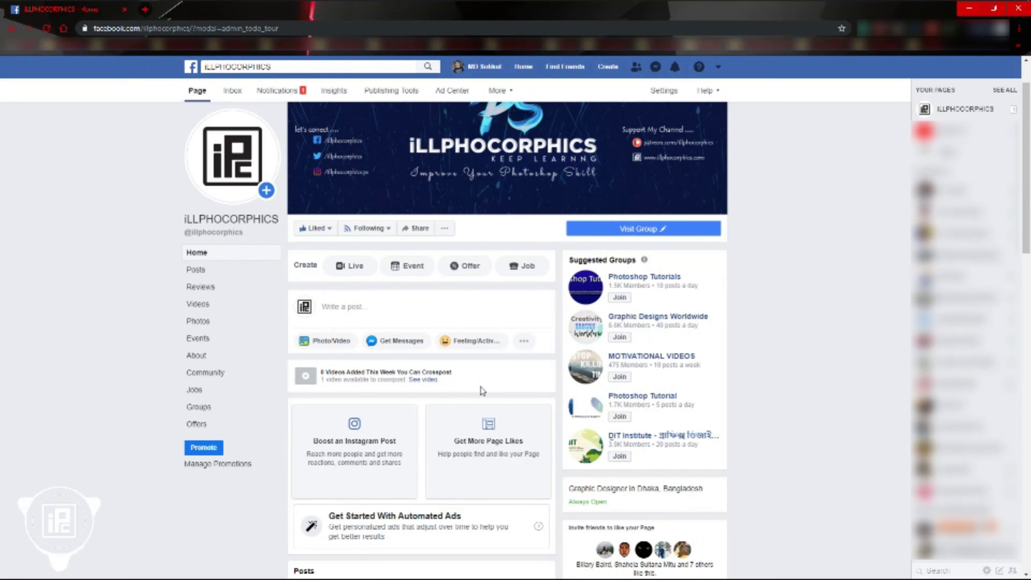
# Attach the house image 1.jpg to a new page post captioned '360 degree image (House)'.
pyautogui.click(339, 347)
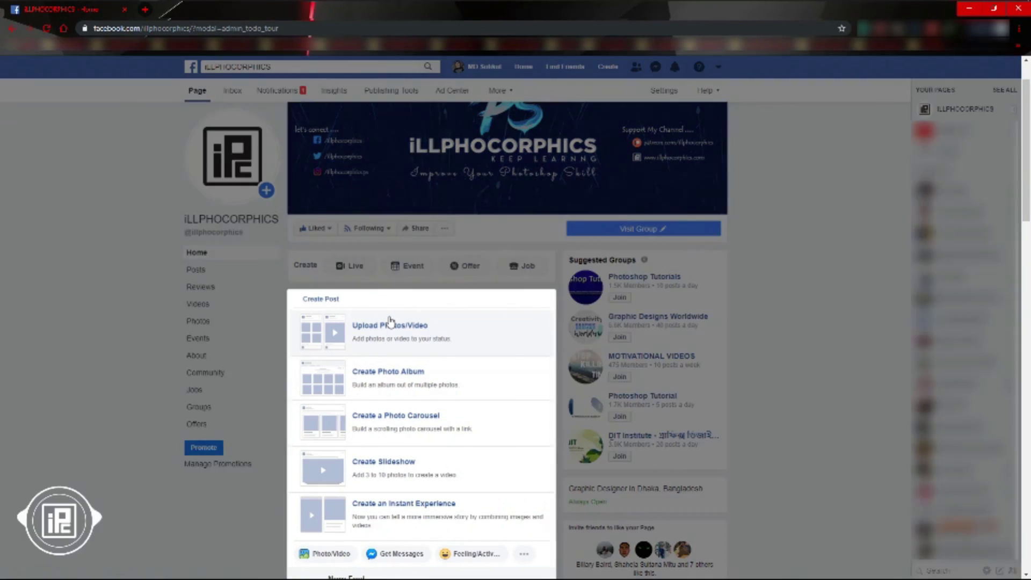
pyautogui.click(391, 321)
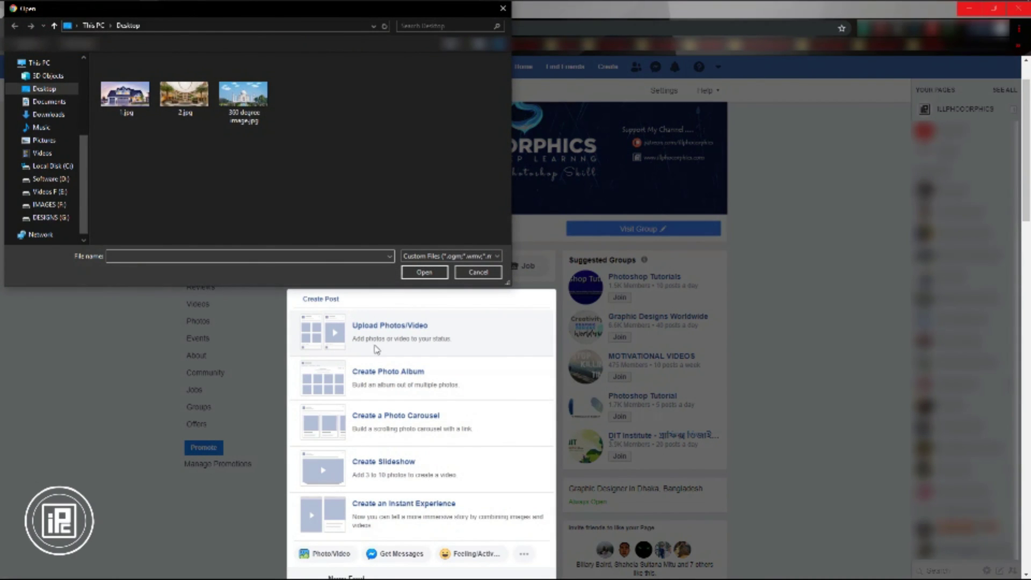
pyautogui.click(125, 97)
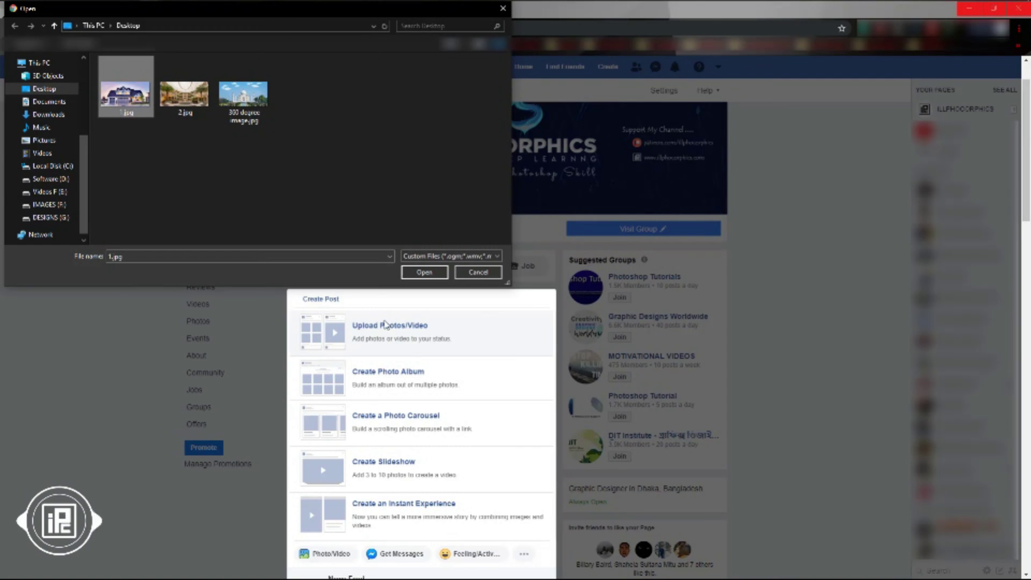
pyautogui.click(416, 272)
pyautogui.click(391, 329)
pyautogui.write('360 degree image')
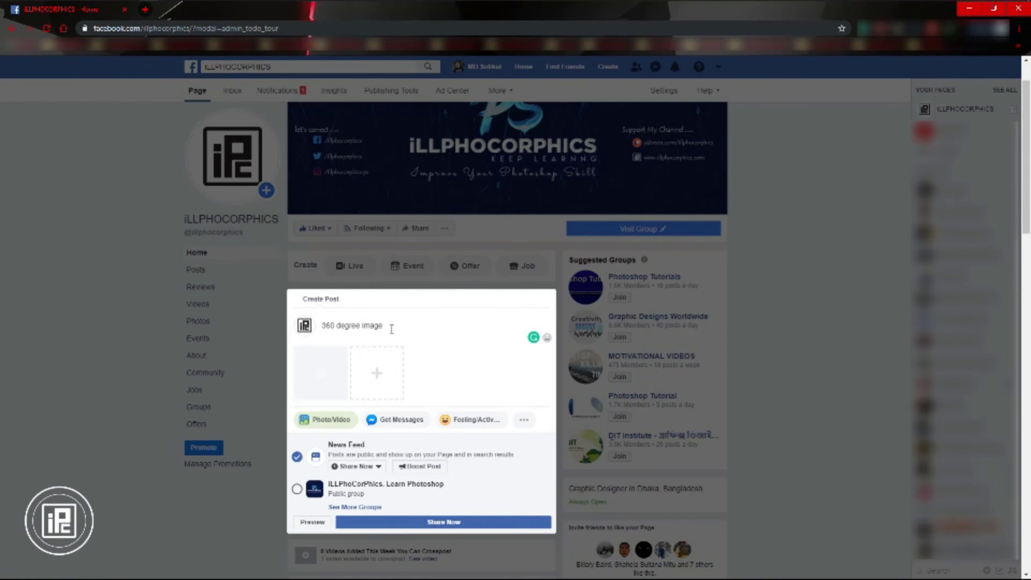
pyautogui.write(' (House)')
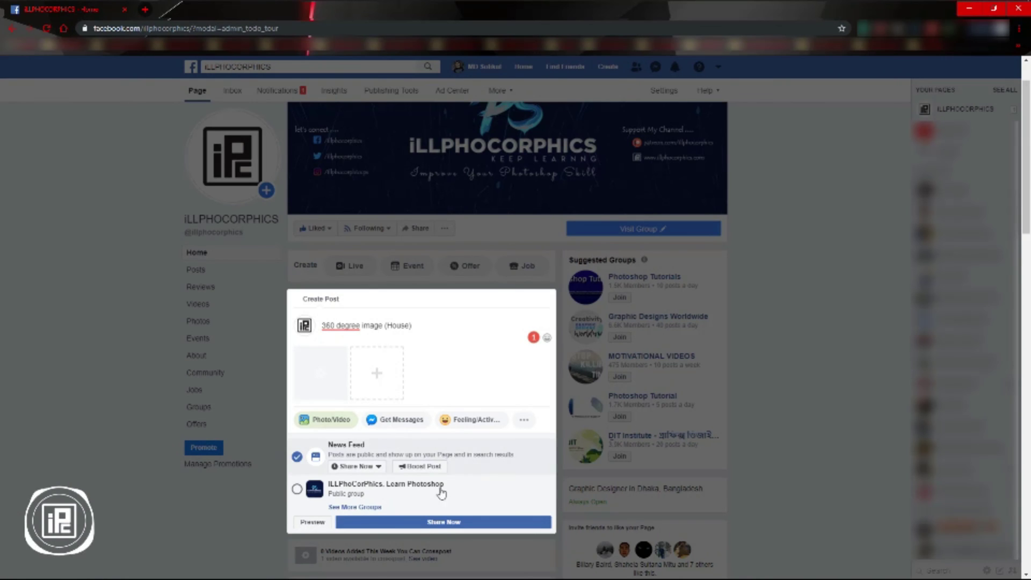
# Publish the house post and pan around the resulting 360 photo.
pyautogui.click(445, 523)
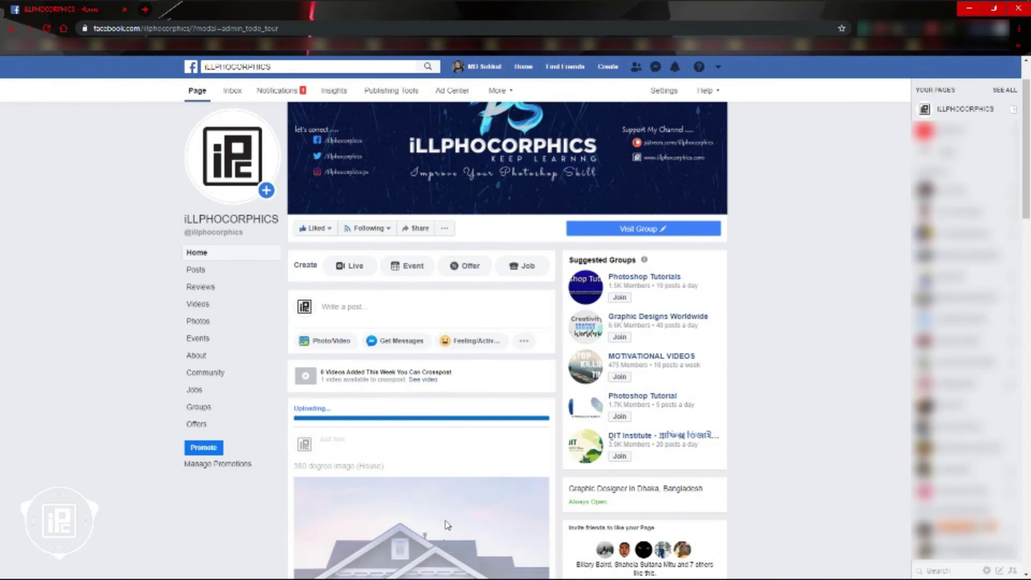
pyautogui.scroll(-5, 447, 524)
pyautogui.scroll(1, 483, 532)
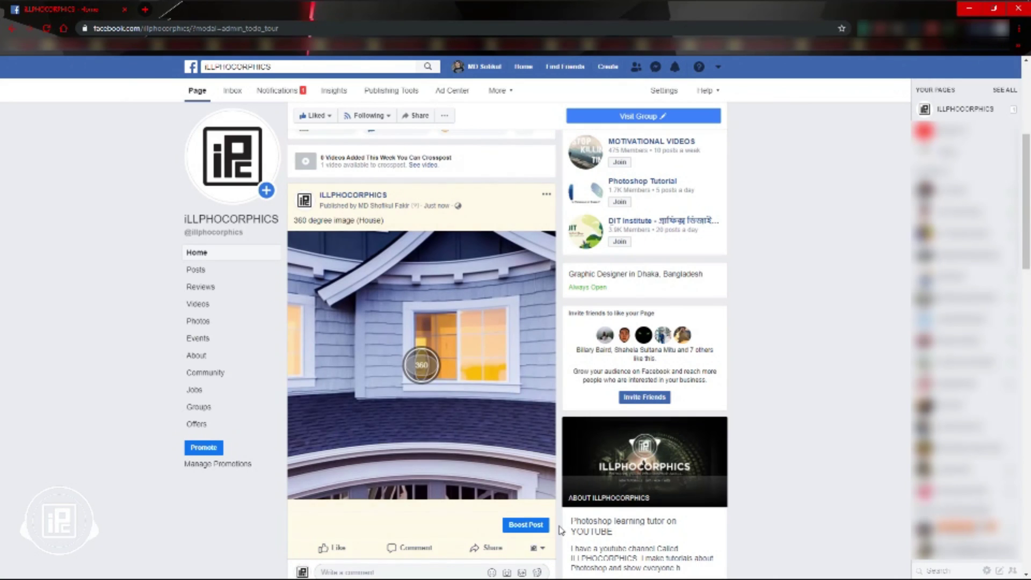
pyautogui.moveTo(467, 398); pyautogui.dragTo(384, 379)
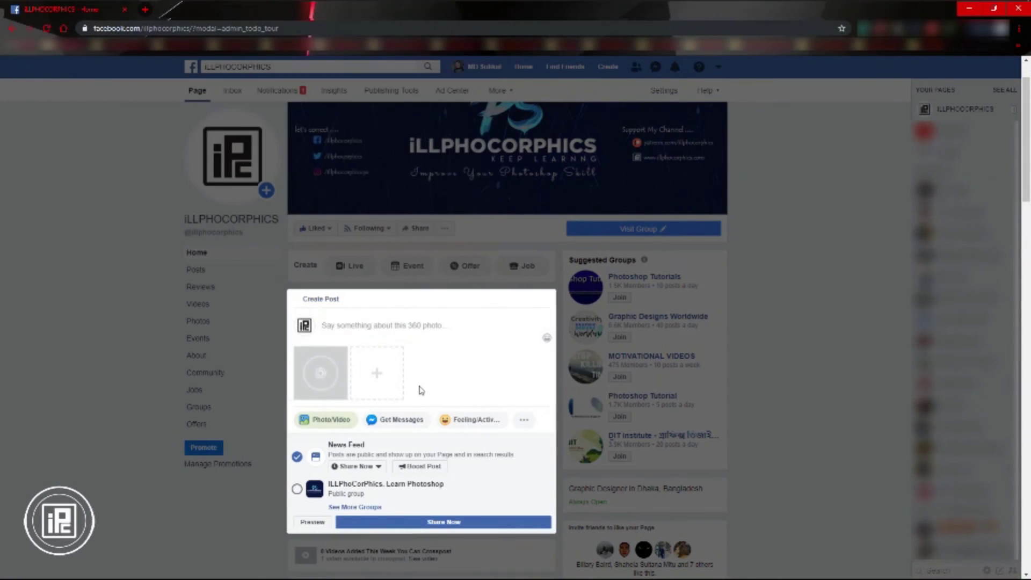
# Share the '360 degree image (Hotel)' atrium post and tilt its 360 view up toward the dome.
pyautogui.click(473, 526)
pyautogui.scroll(-4, 475, 528)
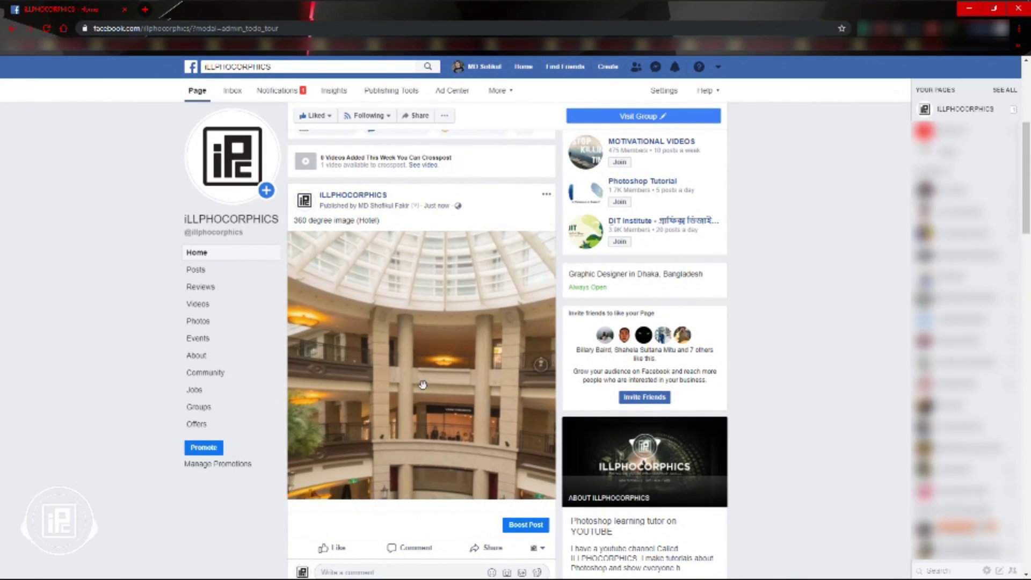
pyautogui.moveTo(474, 322); pyautogui.dragTo(418, 374)
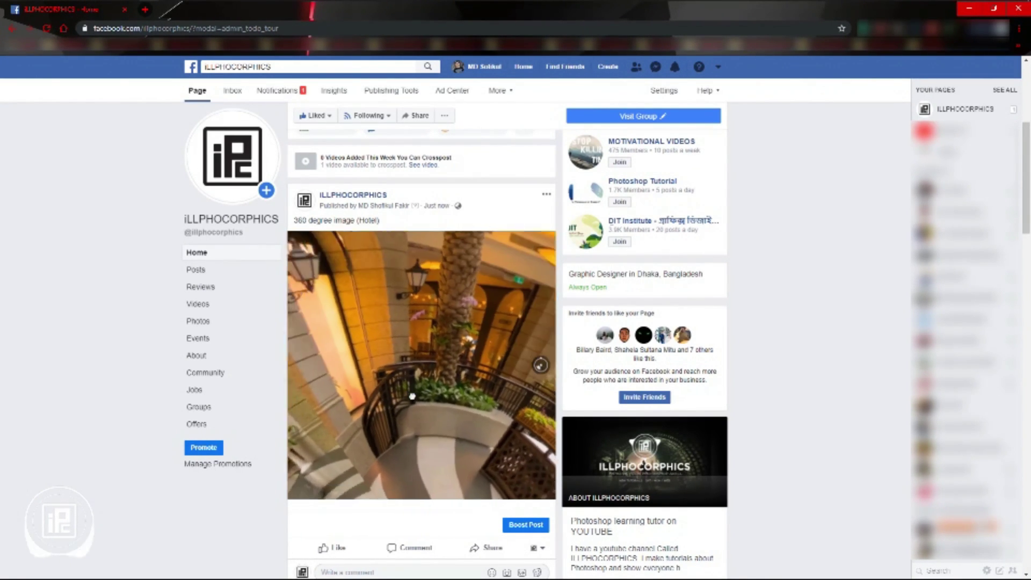